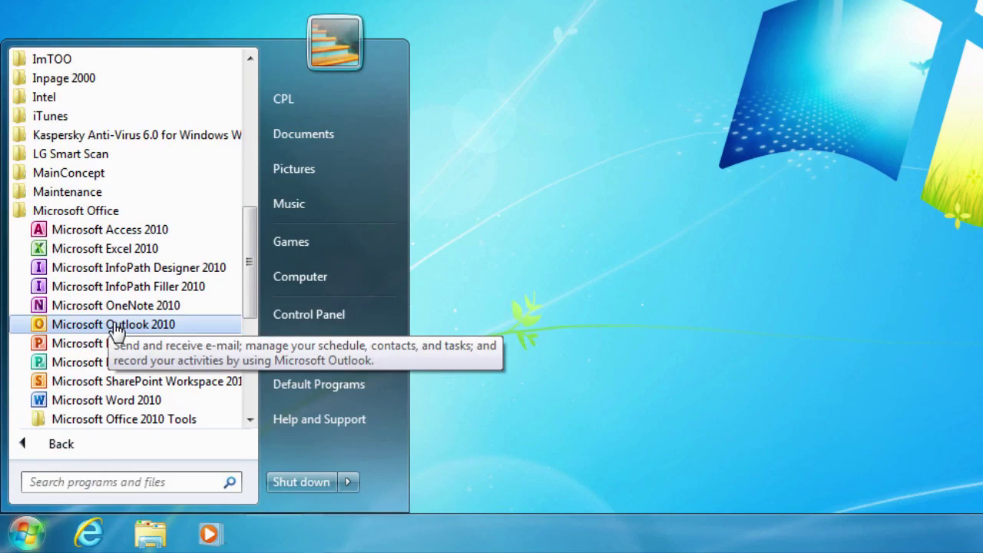
Launch Outlook 2010 and open the 'Project proposal' email in its own window
click(115, 326)
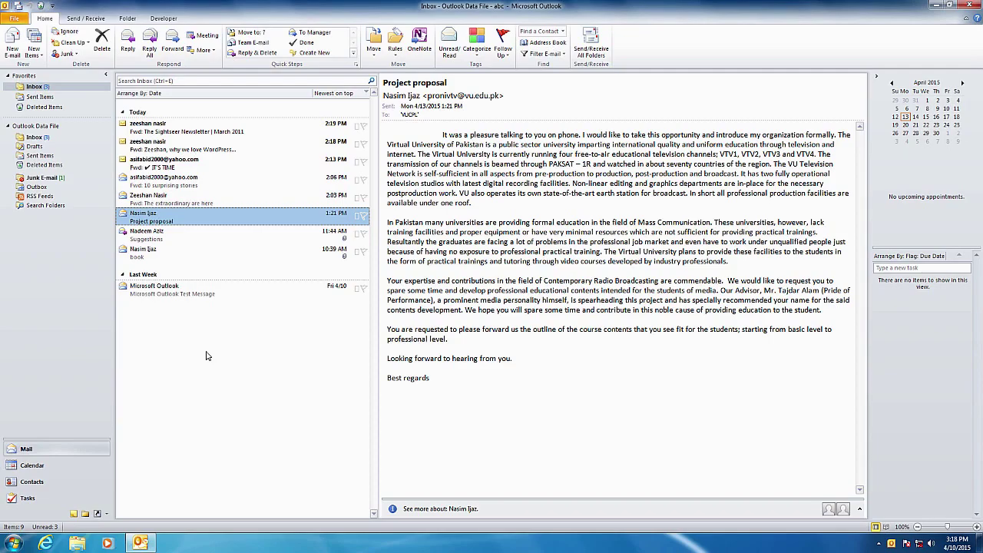
double_click(162, 220)
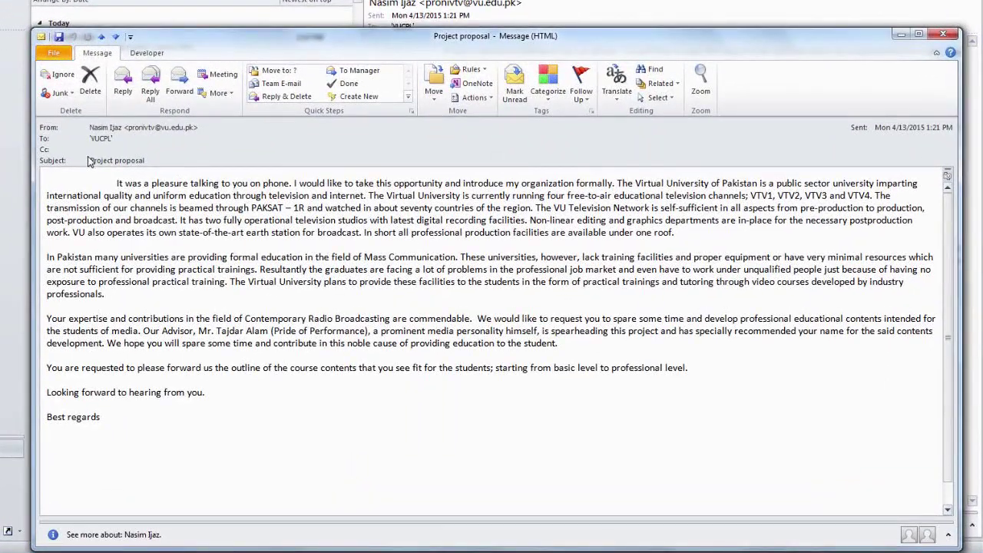
Add the 'Project proposal' sender to Outlook Contacts from the From line
right_click(147, 129)
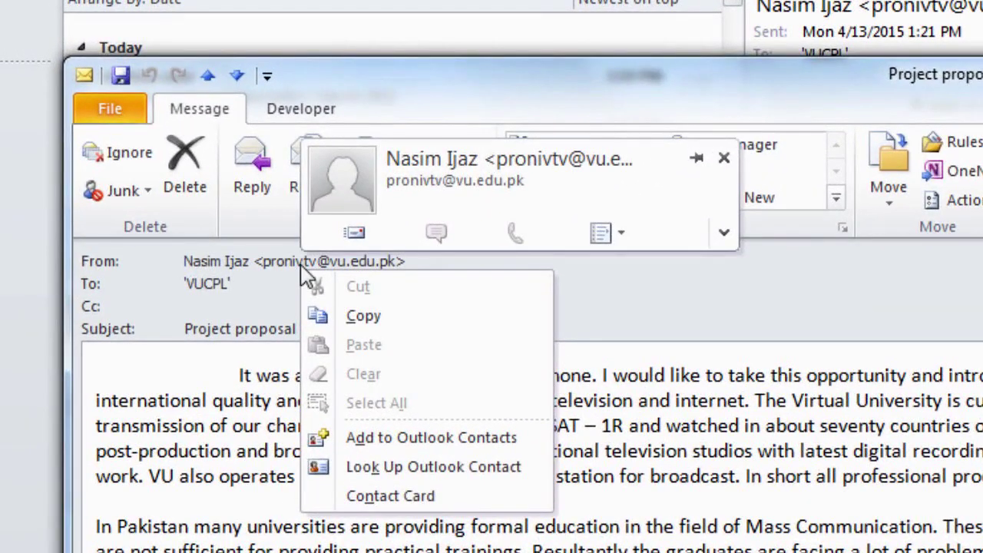
click(420, 445)
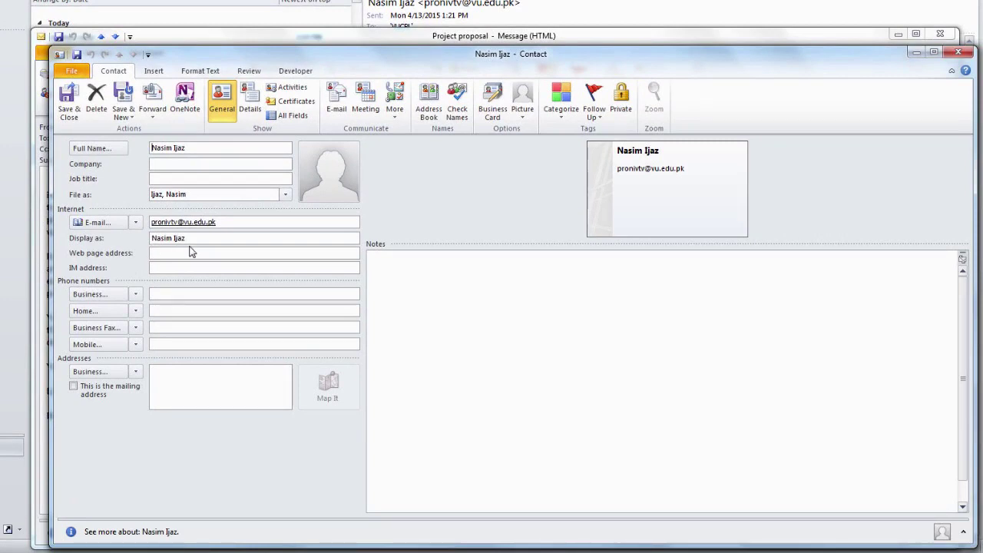
Enter the contact's business and mobile phone numbers, then save and close the contact
click(183, 291)
text(111-880-880)
click(189, 343)
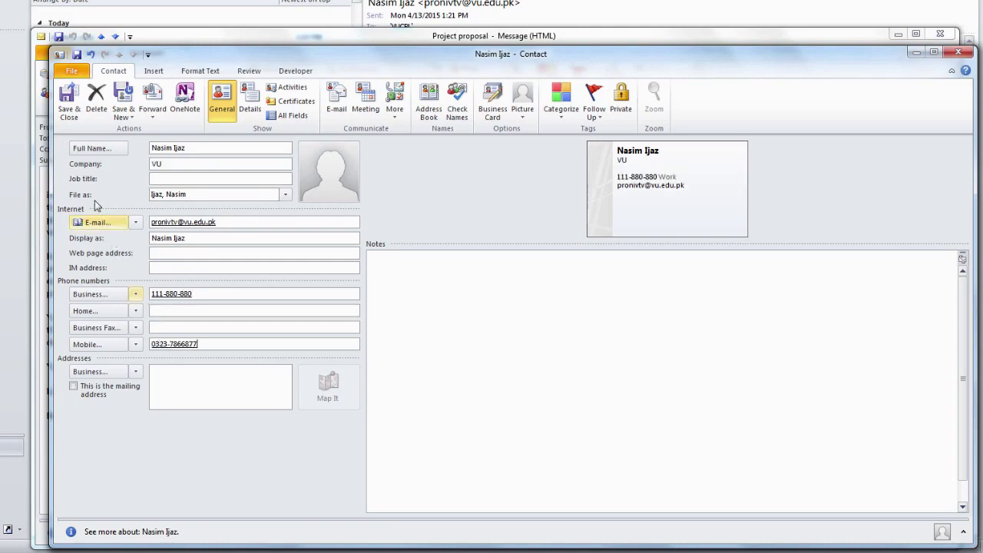
click(69, 111)
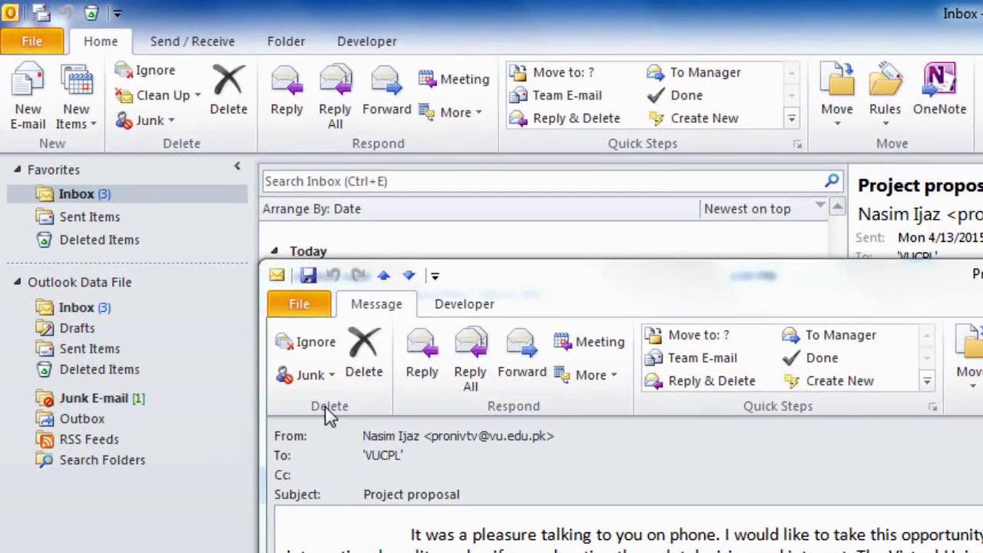
Close the 'Project proposal' message and start a new contact from Home > New Items
key(Escape)
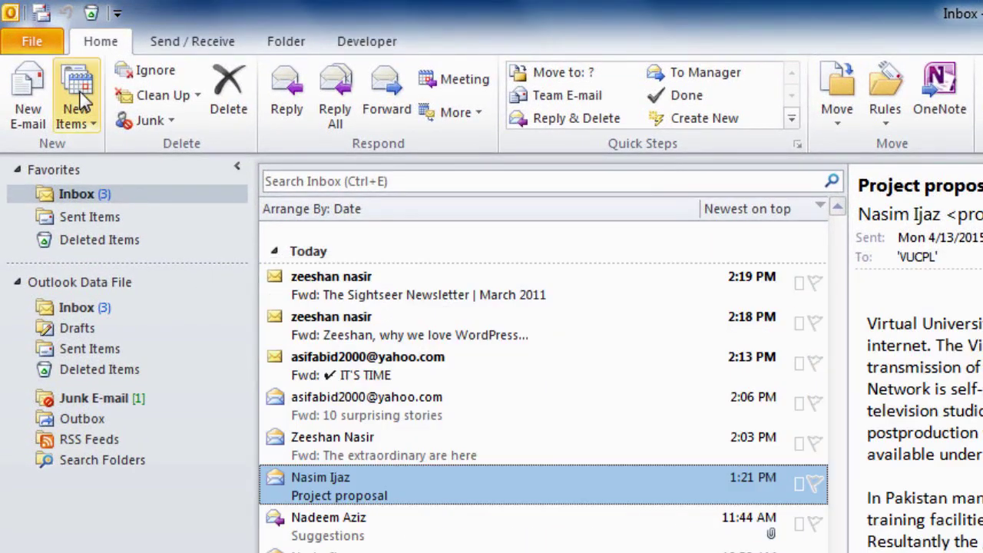
click(77, 115)
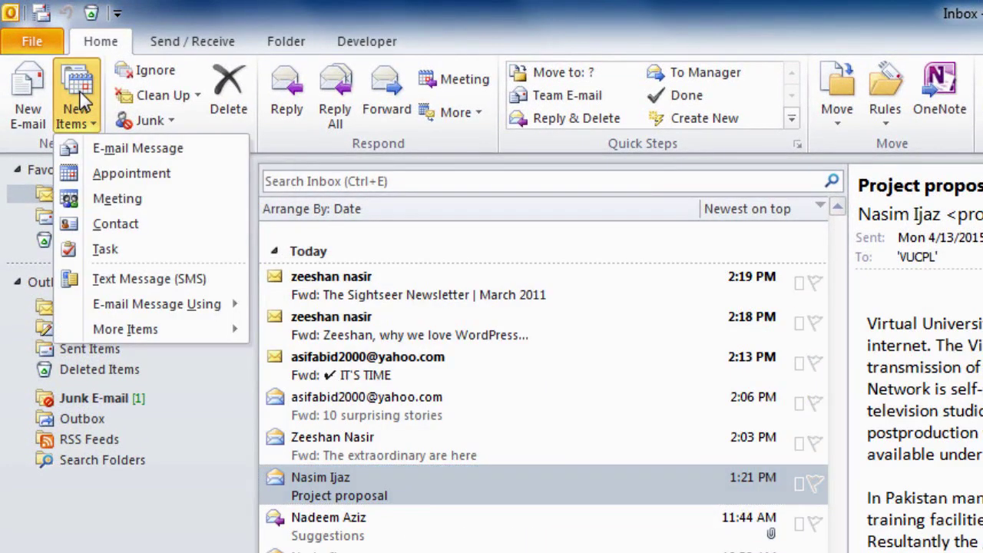
click(131, 229)
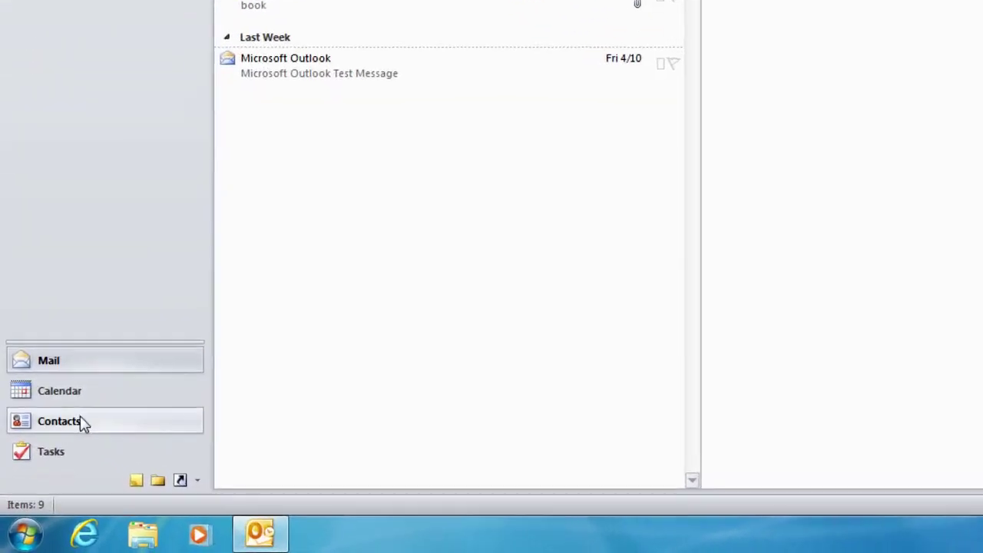
In Contacts, start a new contact group named 'Friends' and open its Add Members choices
click(80, 402)
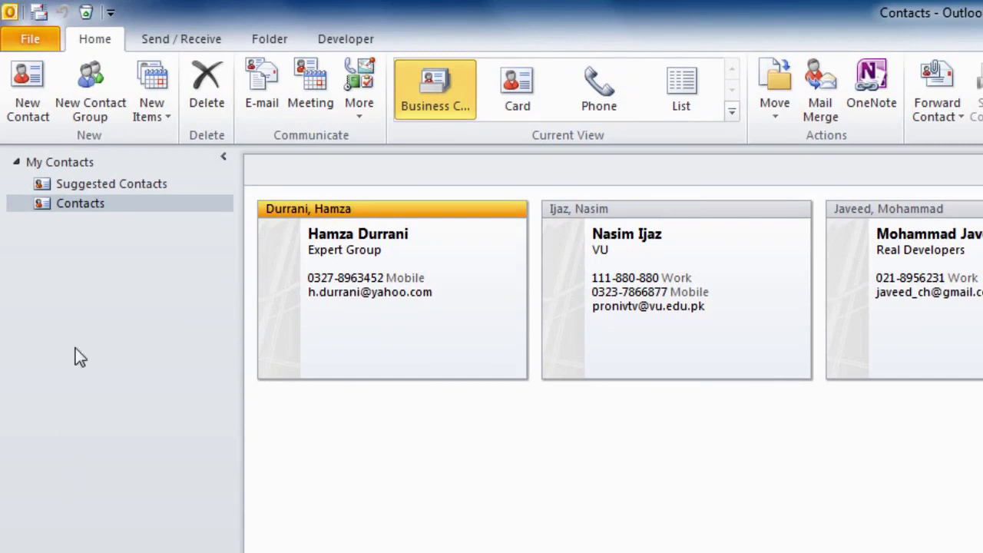
click(102, 116)
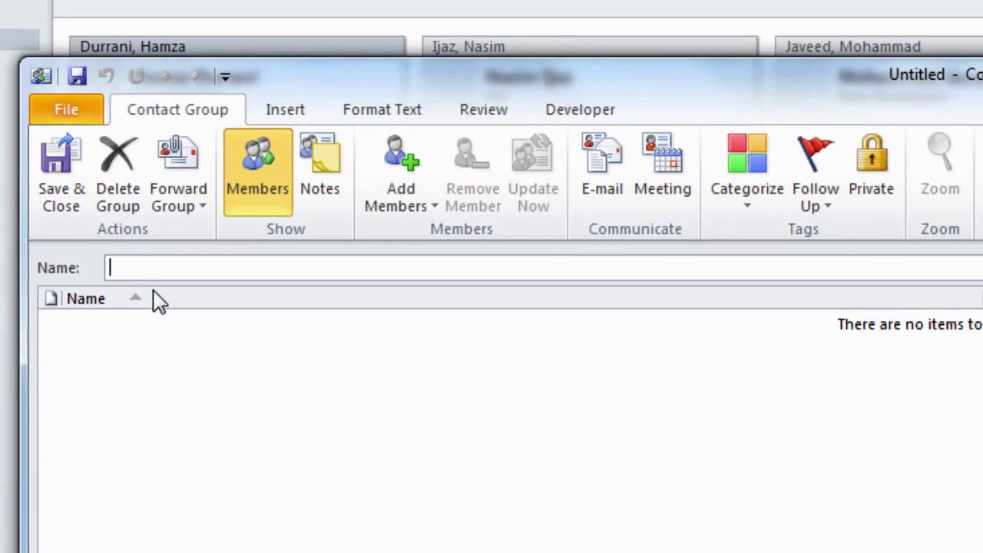
text(Friends)
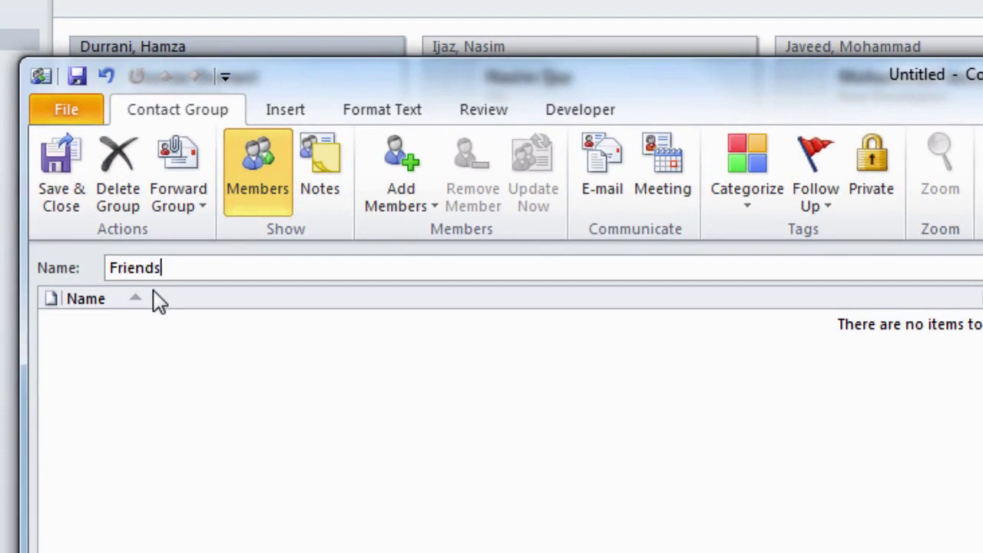
click(409, 204)
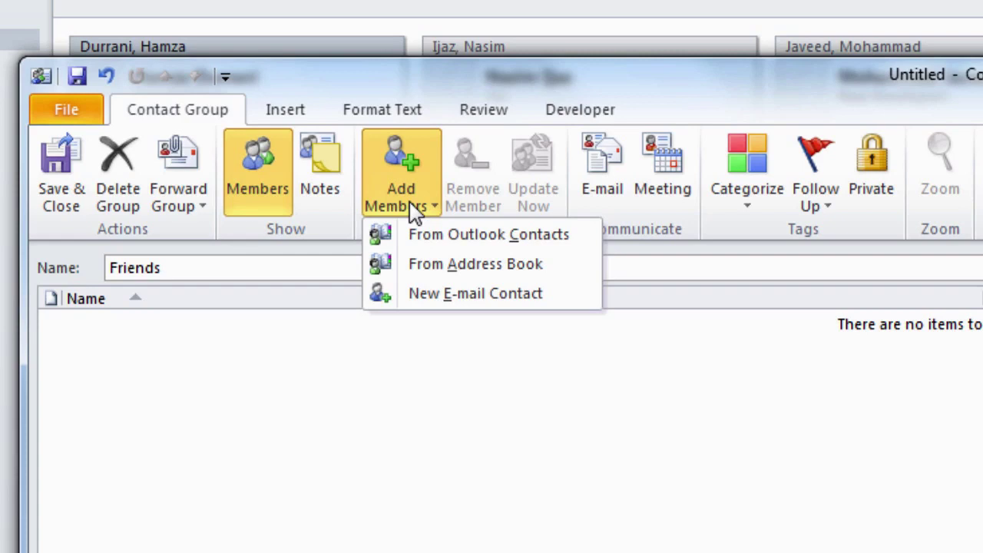
Add three Outlook contacts, including the new sender, as 'Friends' members and save the group
click(430, 235)
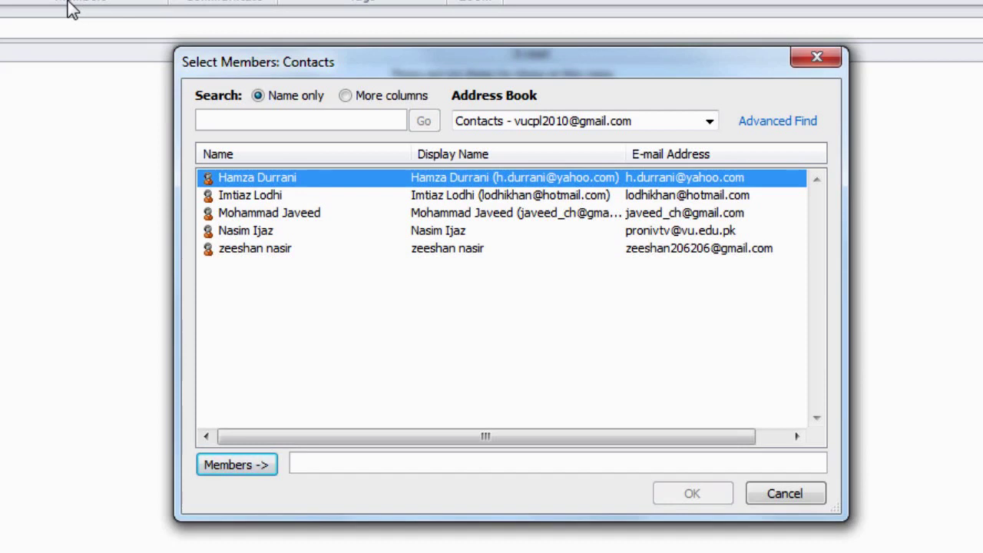
click(263, 196)
click(250, 467)
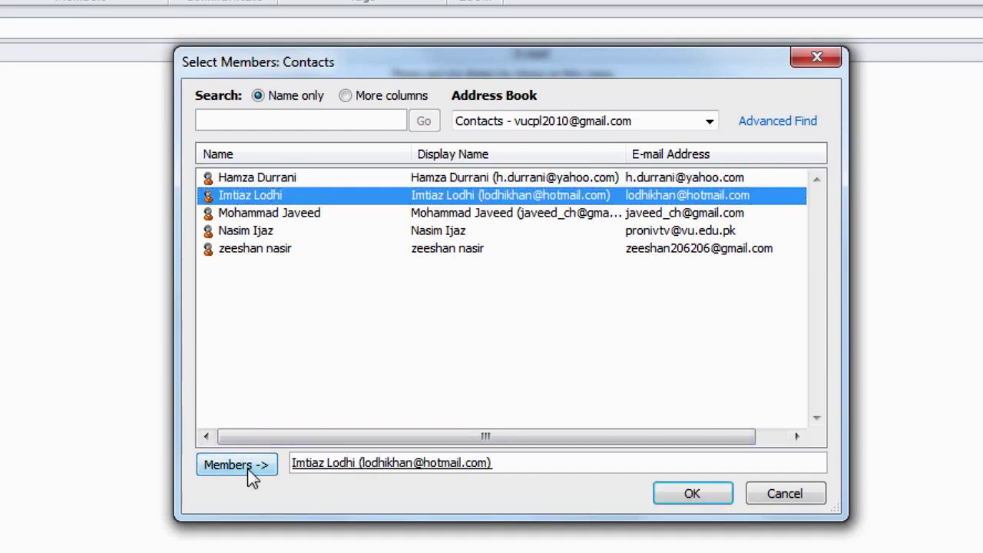
click(264, 230)
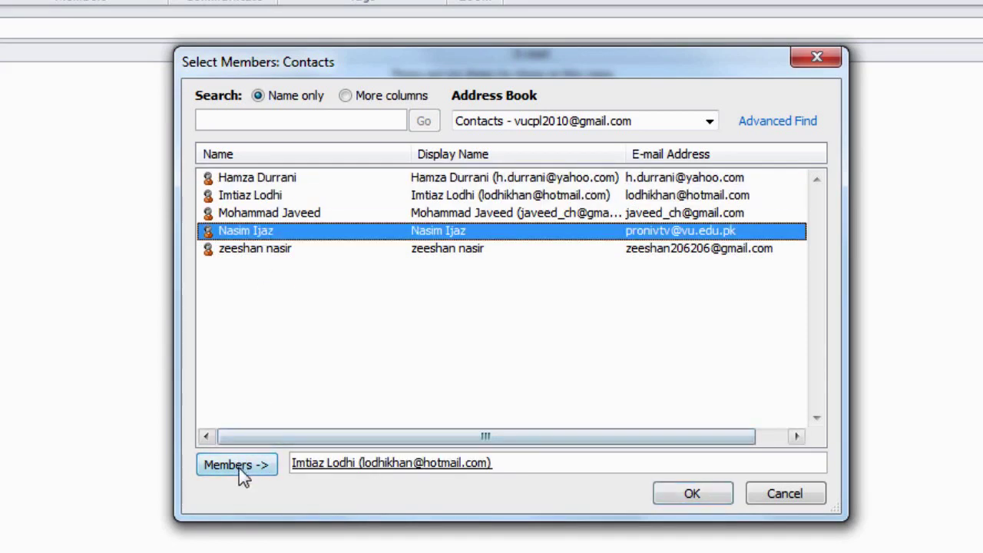
click(239, 466)
click(254, 248)
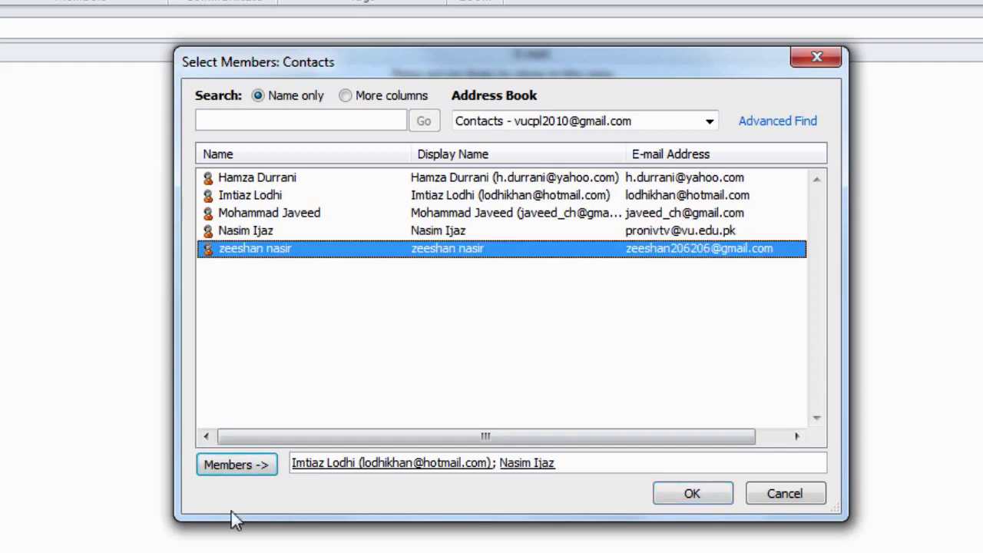
click(238, 466)
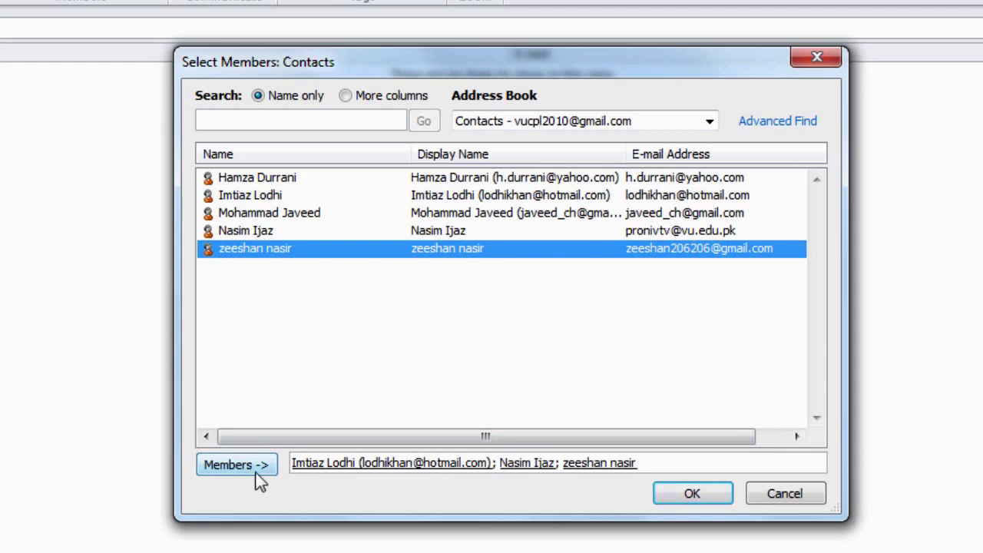
click(703, 499)
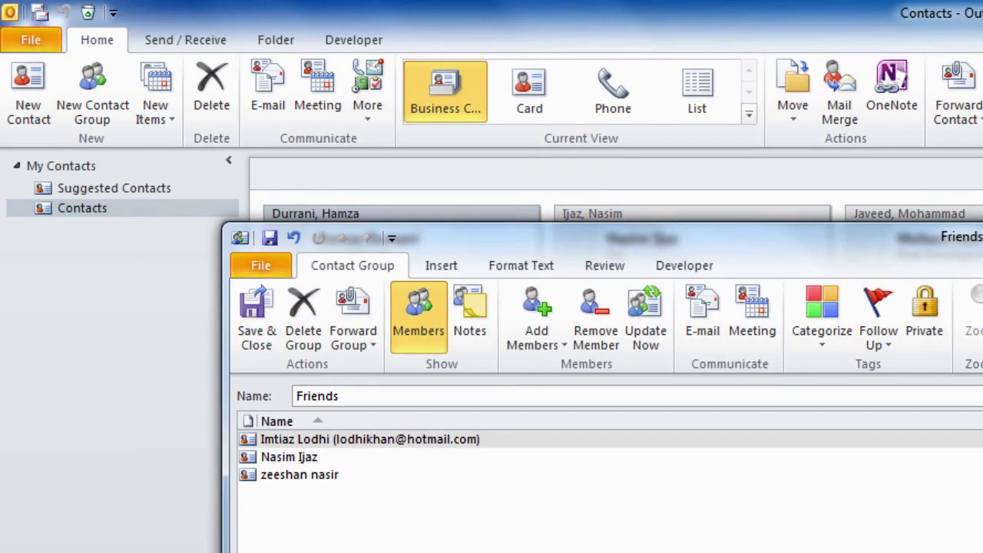
click(254, 330)
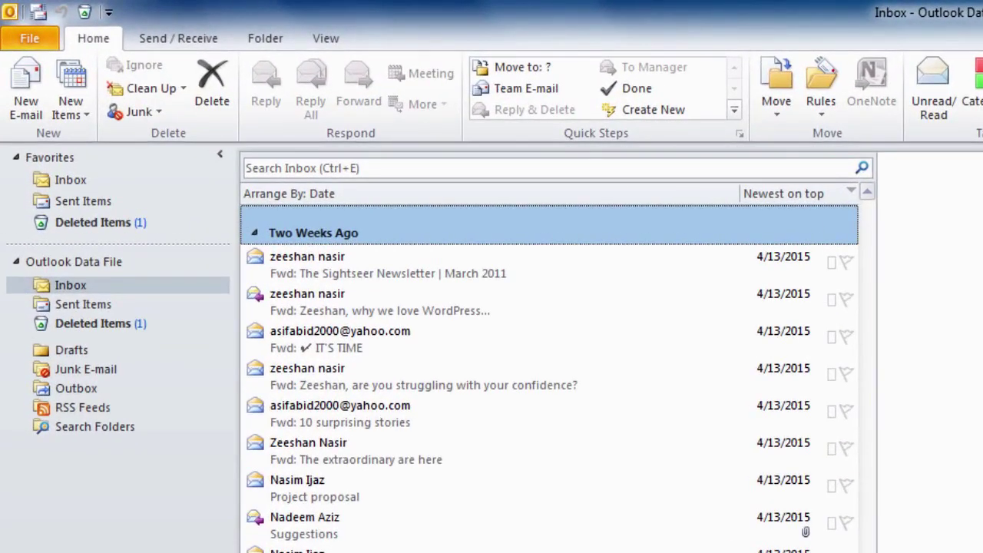
Create a new e-mail with the first three contacts picked as To recipients
click(25, 88)
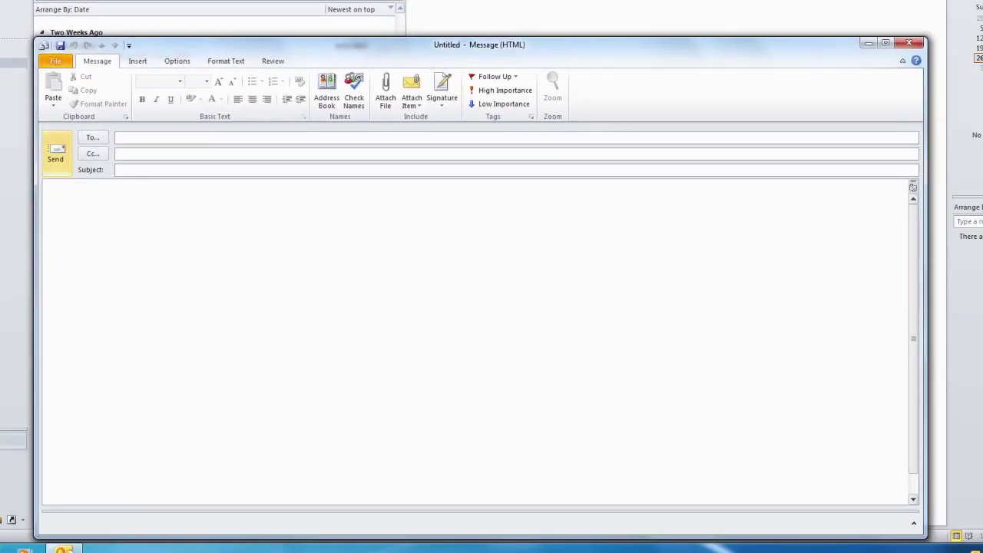
click(92, 136)
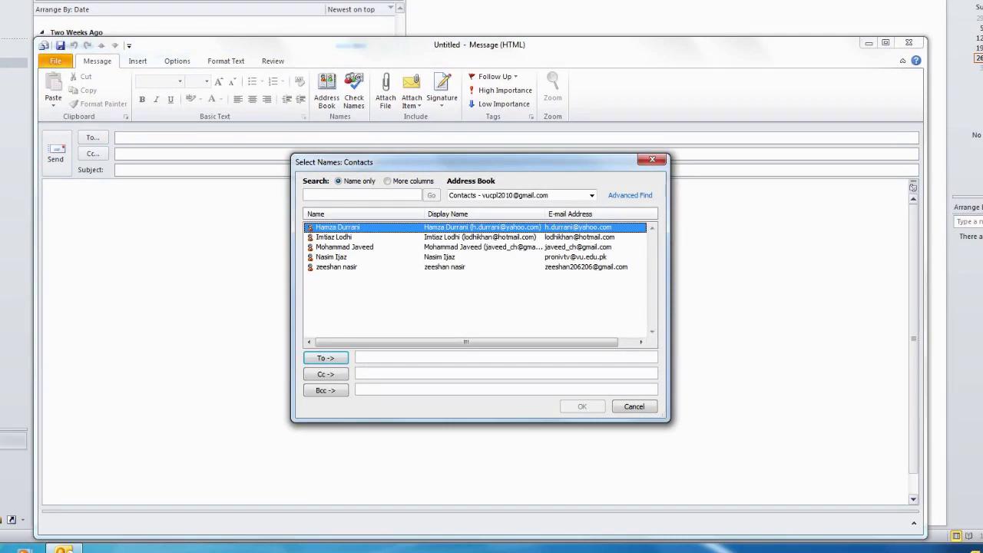
key(Return)
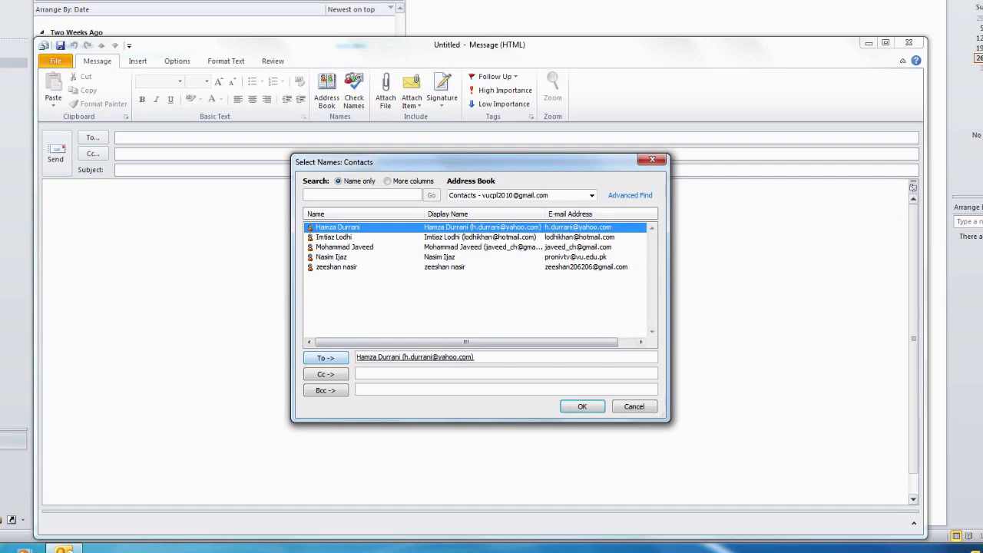
key(Down)
key(Return)
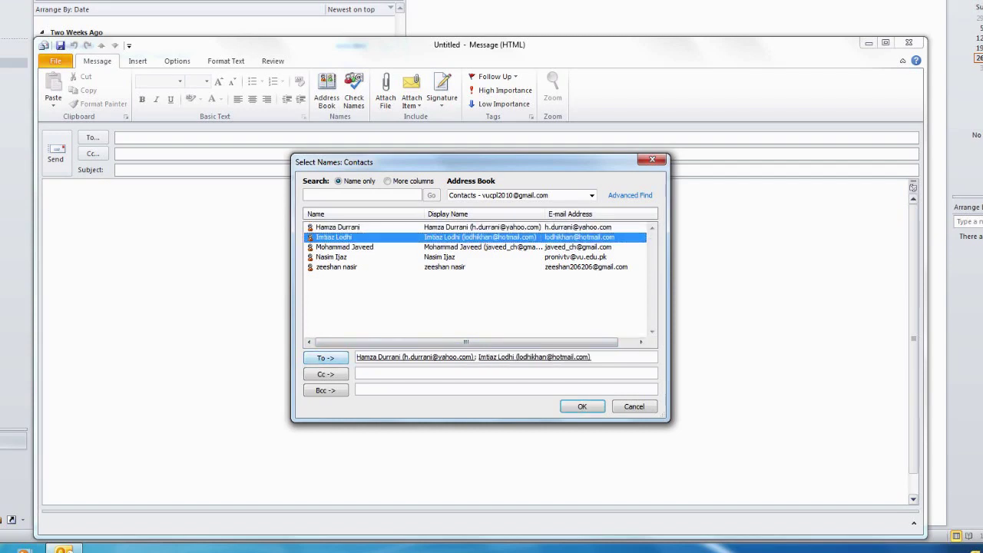
key(Down)
key(Return)
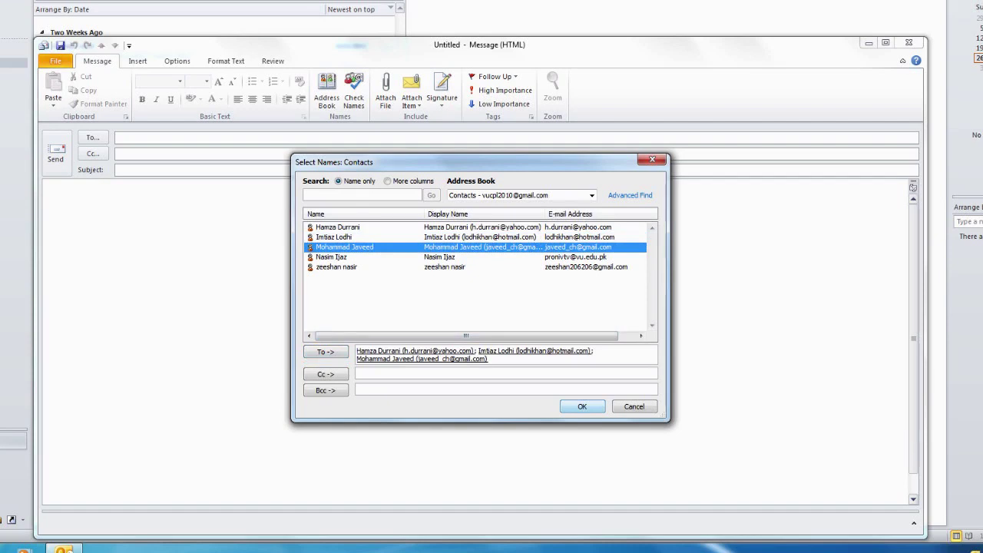
key(Return)
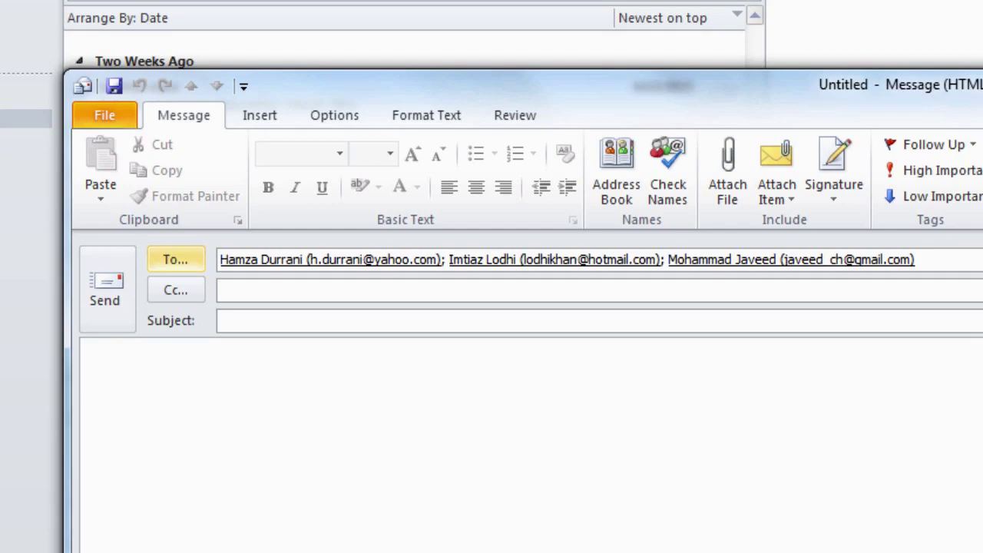
Add the fourth contact as Cc and the fifth contact as Bcc recipient
click(175, 290)
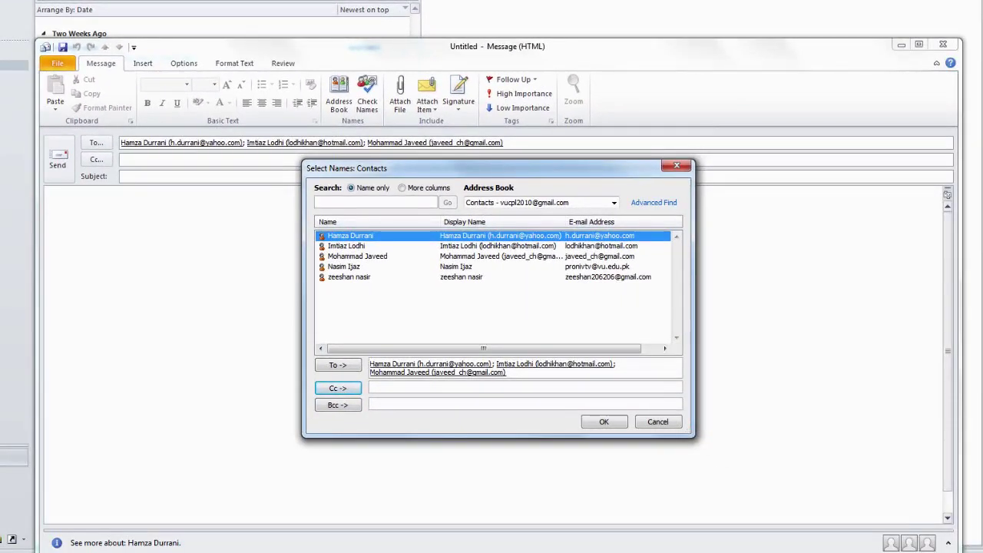
click(343, 267)
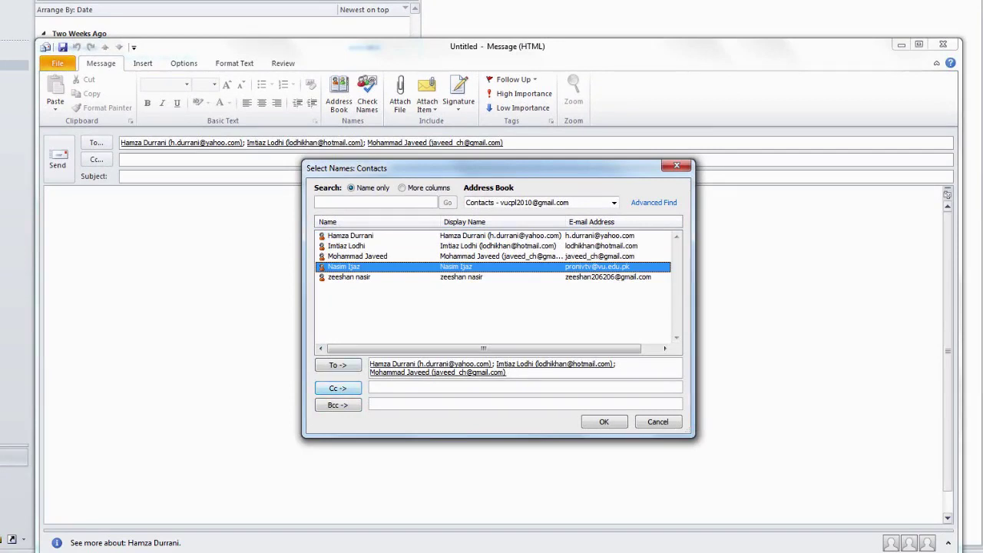
click(338, 387)
click(349, 277)
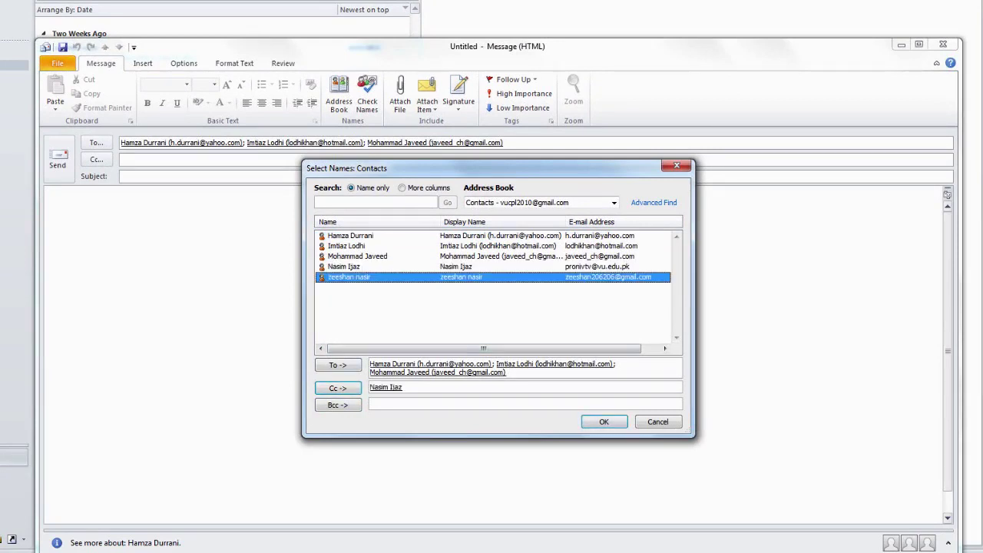
click(338, 404)
click(603, 421)
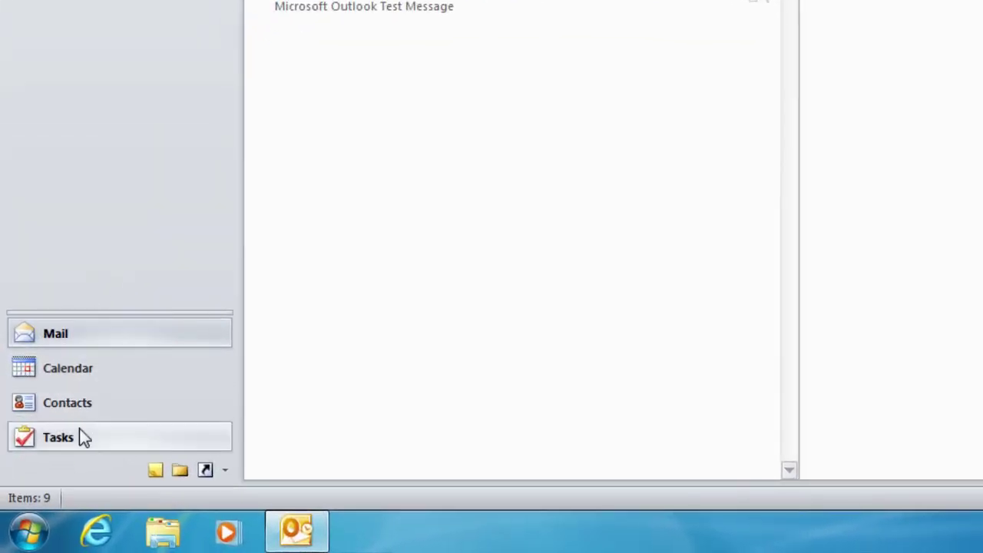
Switch to Contacts and open the 'Friends' contact group card
click(79, 409)
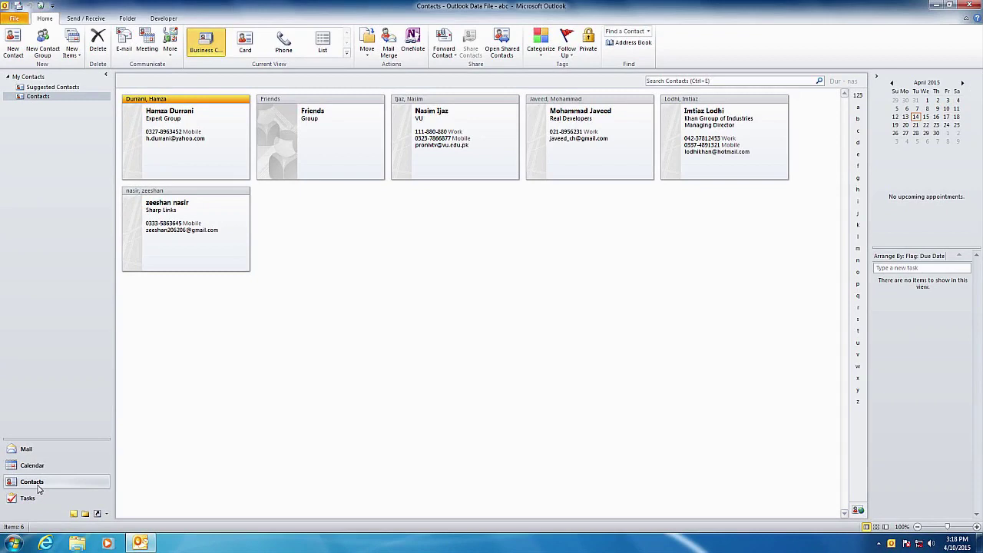
double_click(290, 165)
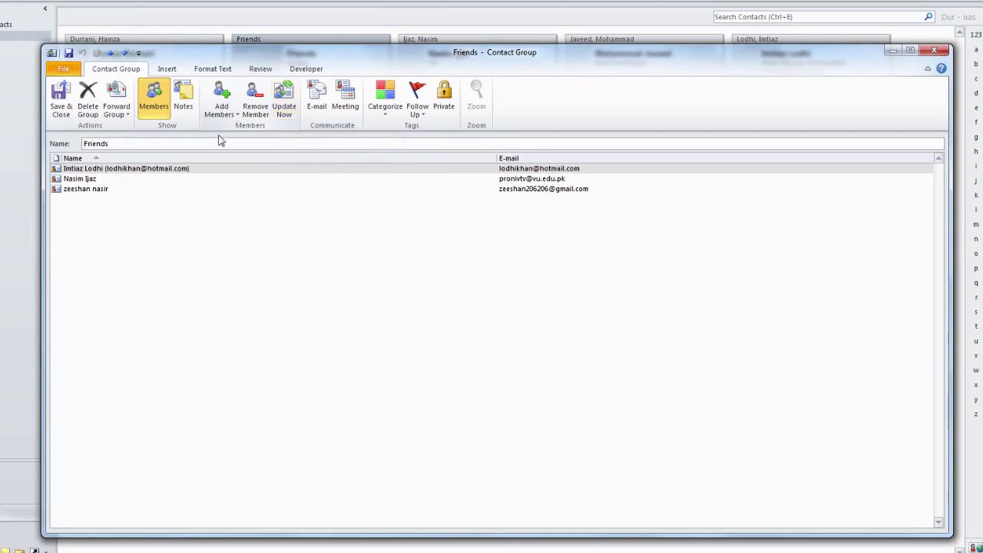
Select the first member of the 'Friends' group and apply Remove Member
click(177, 170)
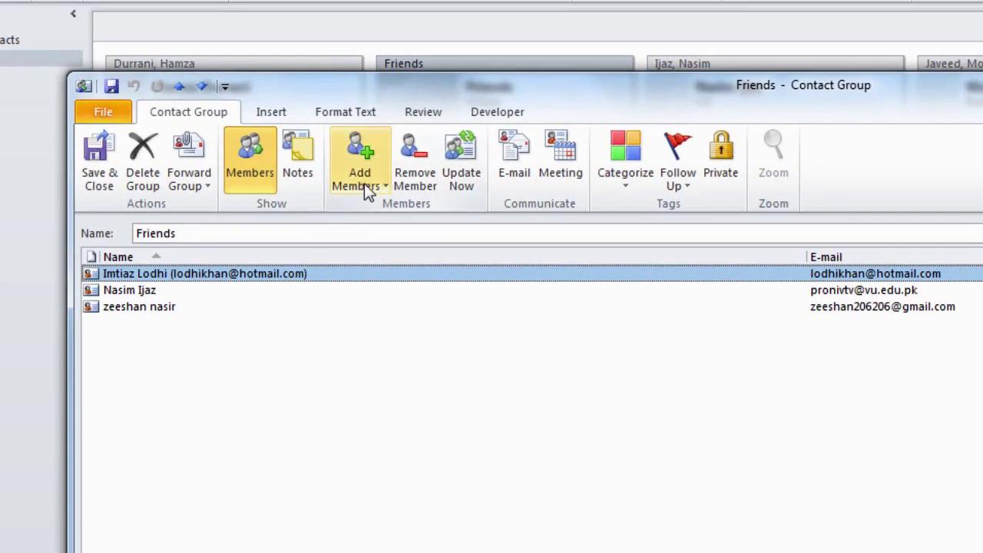
click(424, 189)
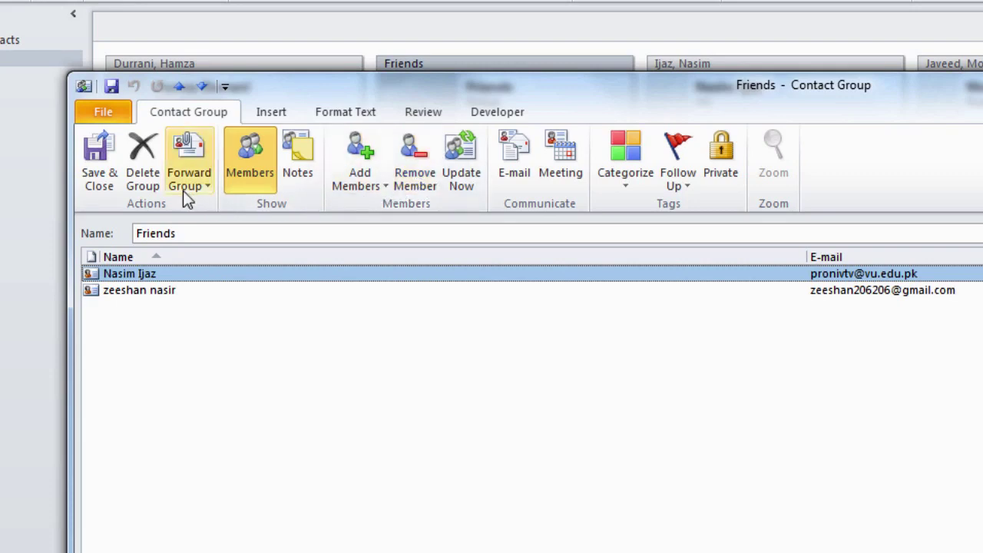
Delete the Friends contact group, confirming both deletion prompts
click(141, 185)
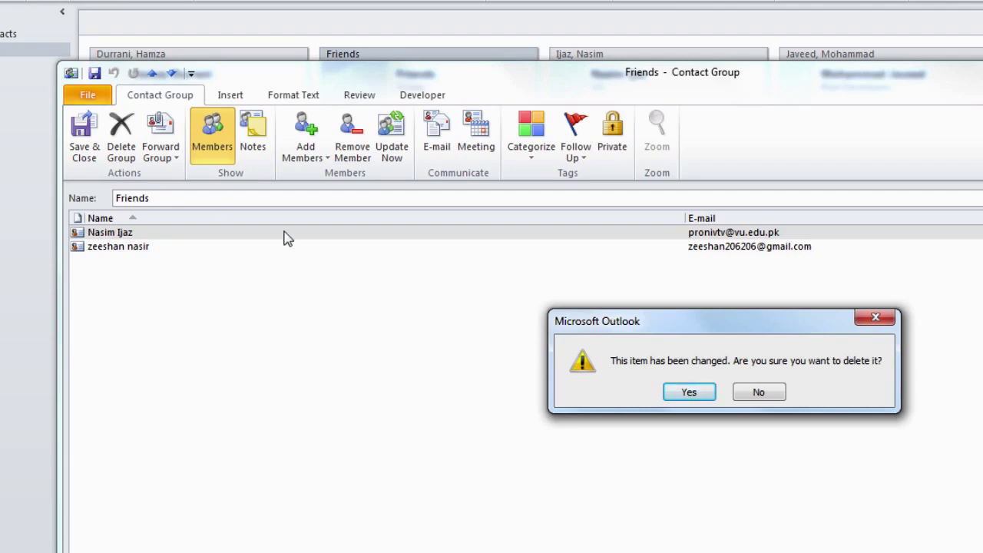
click(706, 396)
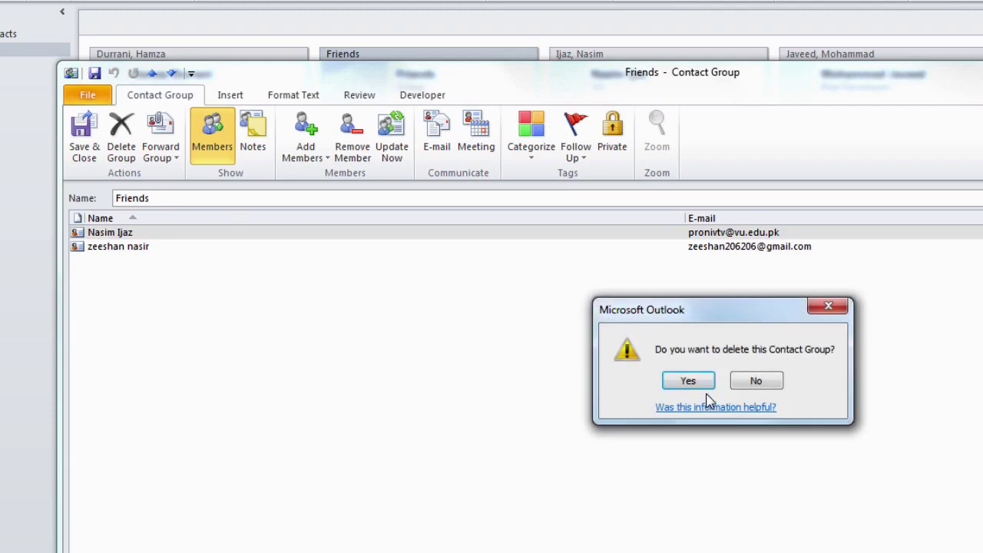
click(704, 395)
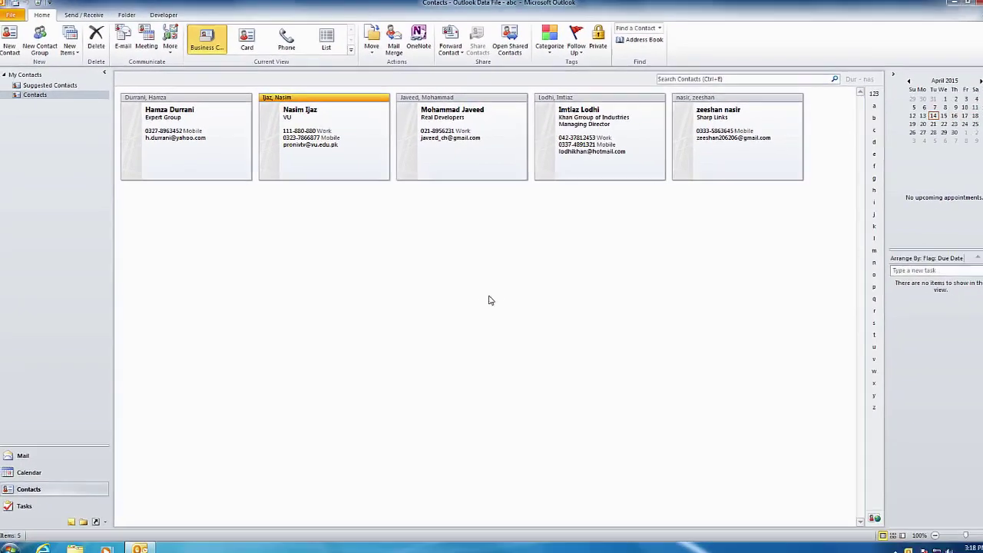
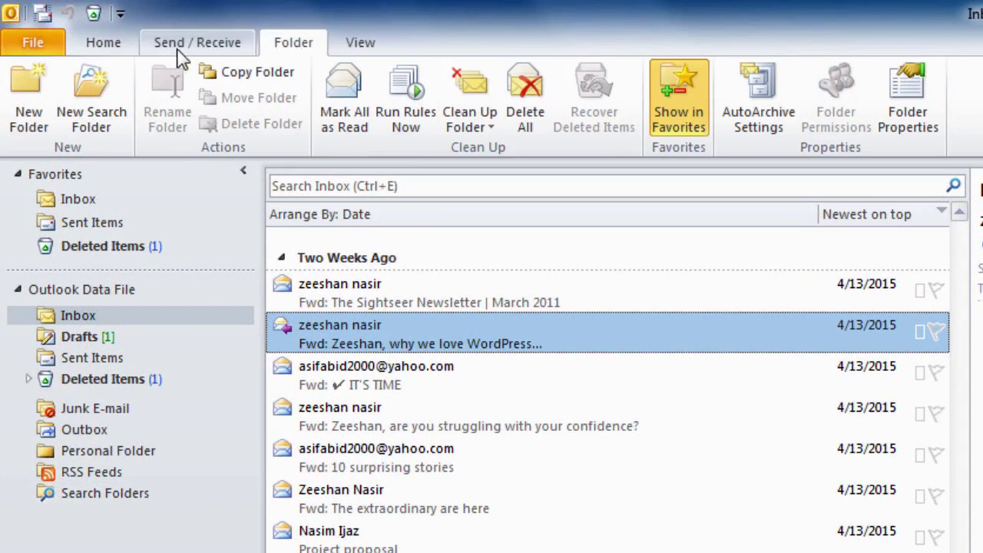
Create a folder named CPL for Mail and Post Items, placed under Personal Folder
click(35, 83)
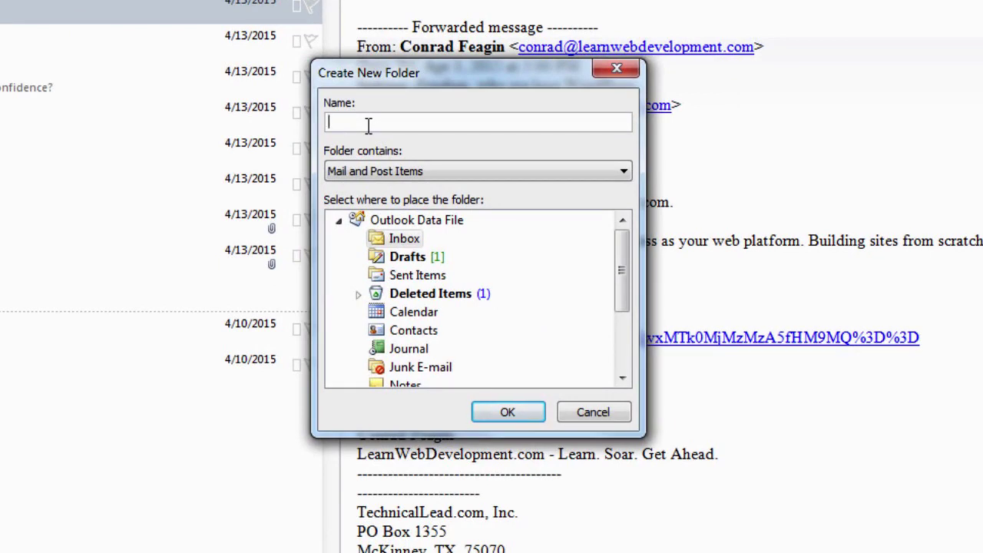
text(CPL)
click(623, 174)
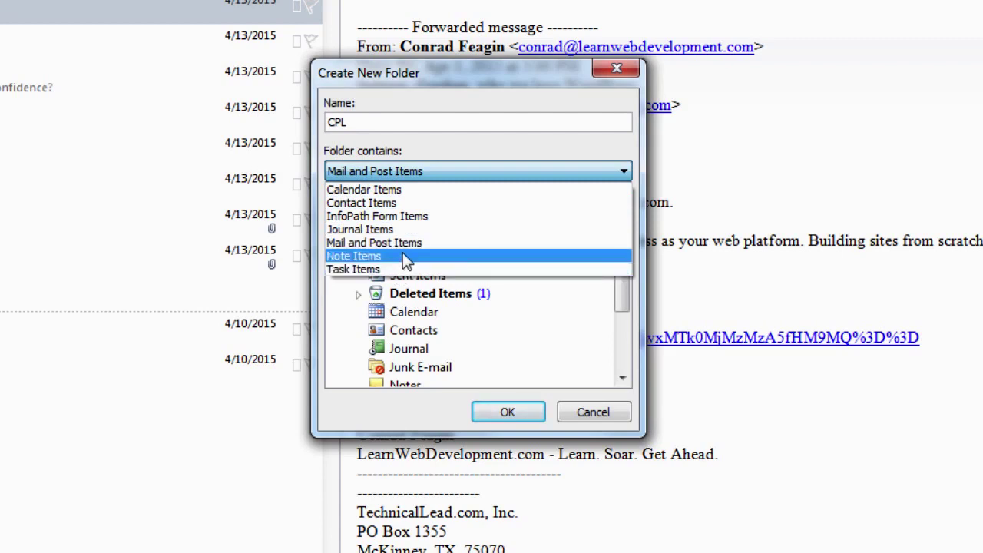
click(623, 172)
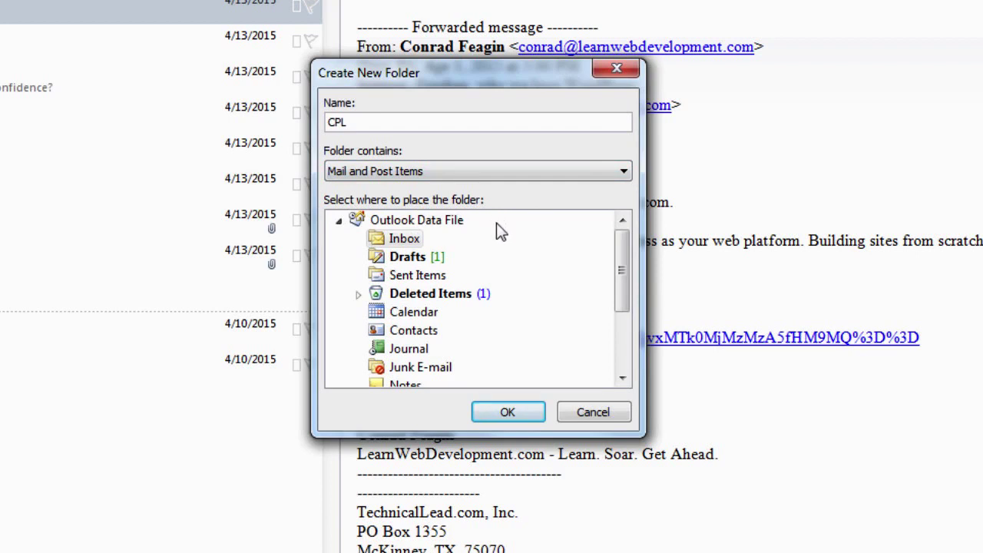
drag(625, 271, 628, 338)
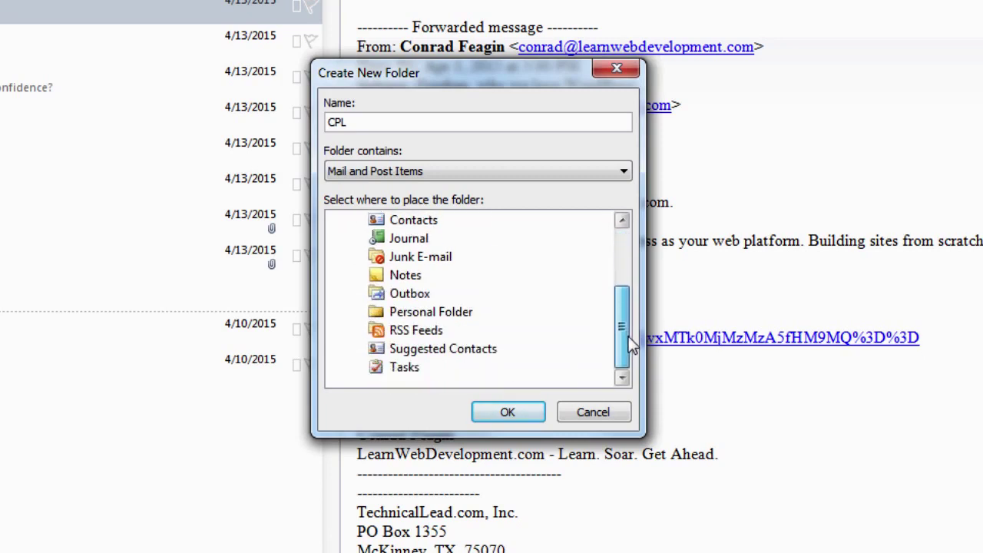
click(378, 316)
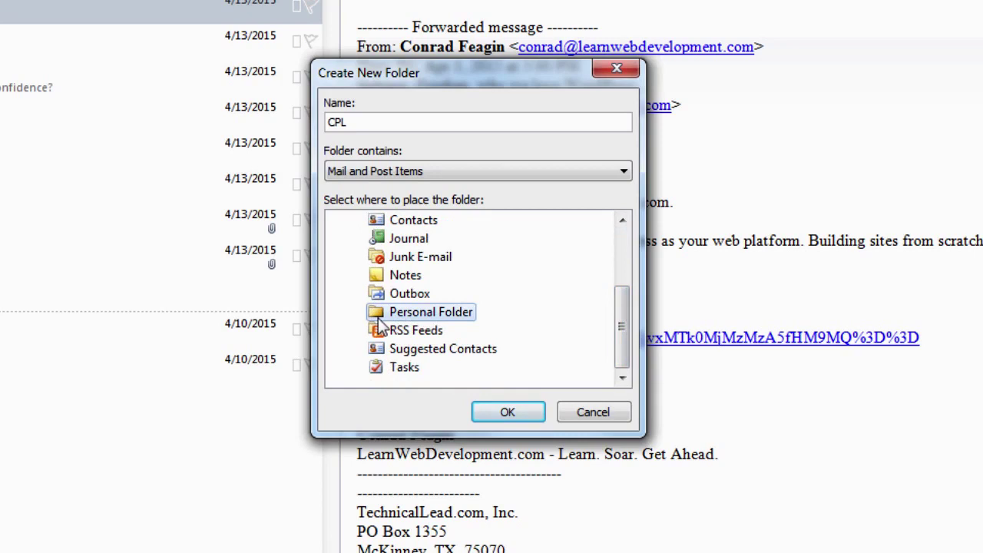
click(521, 412)
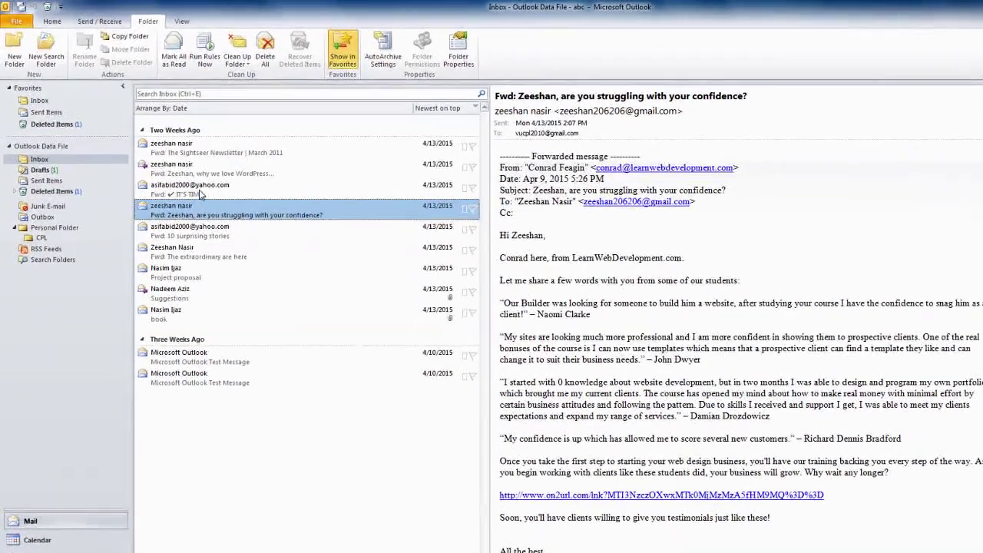
Move the 'Fwd: IT'S TIME' message from the Inbox to the Junk E-mail folder
click(200, 194)
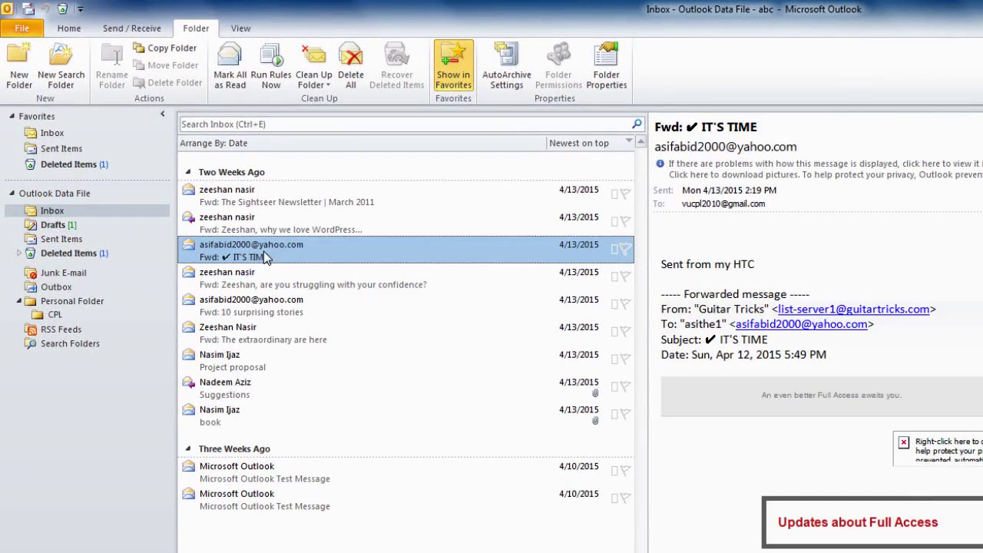
right_click(263, 254)
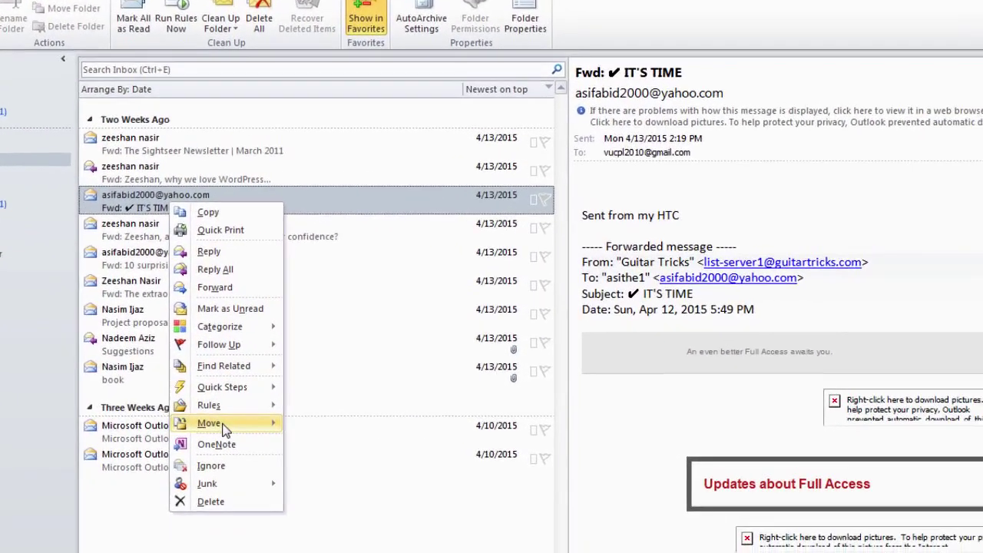
mouse_move(224, 427)
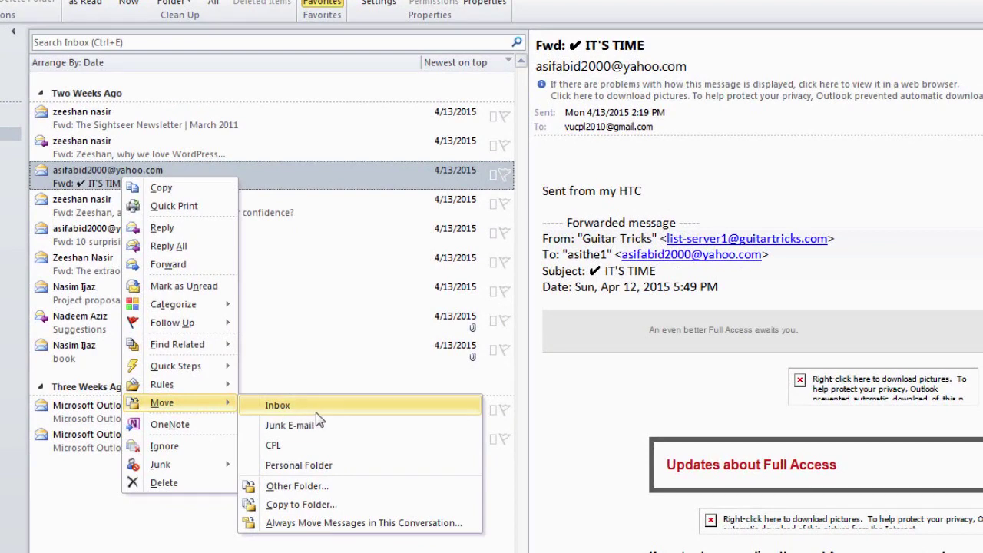
click(318, 487)
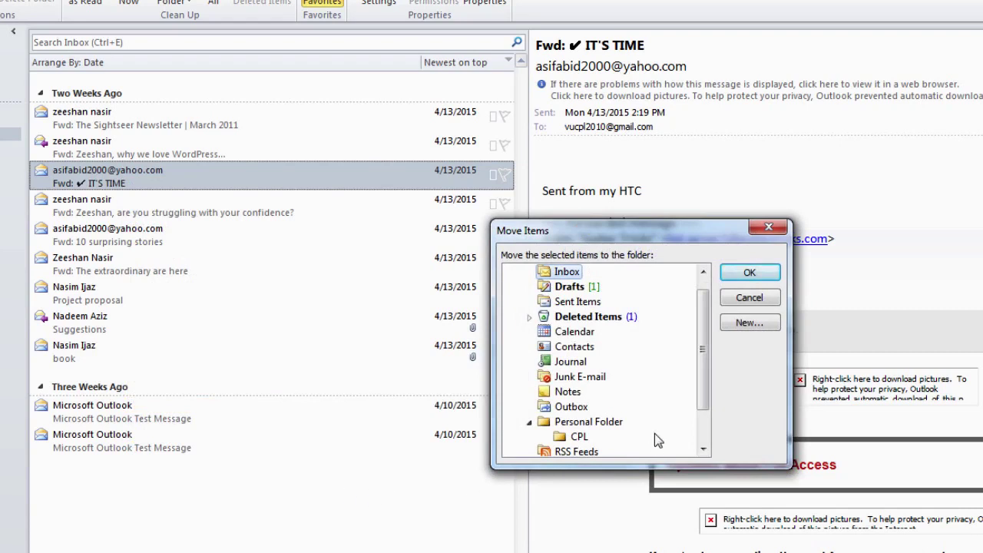
drag(709, 360, 709, 388)
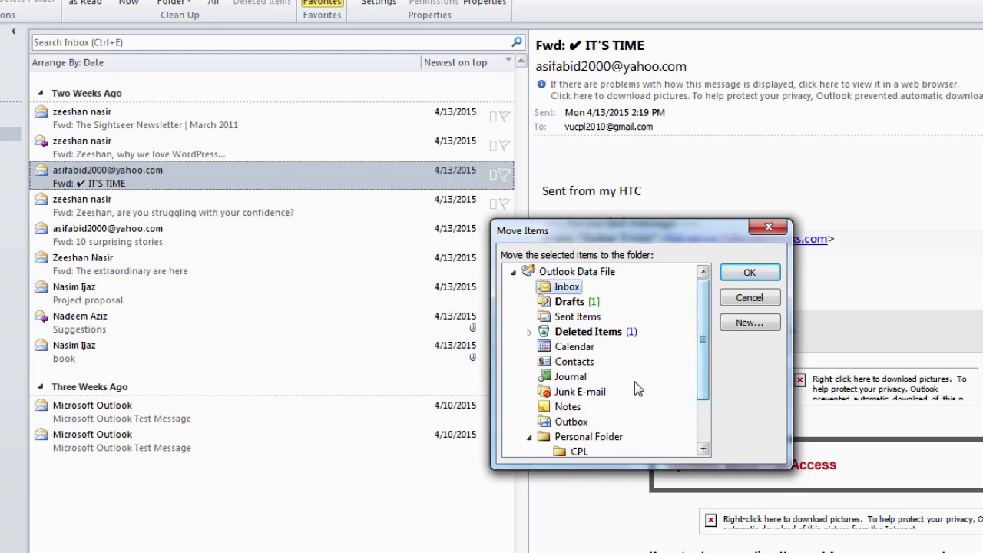
click(592, 393)
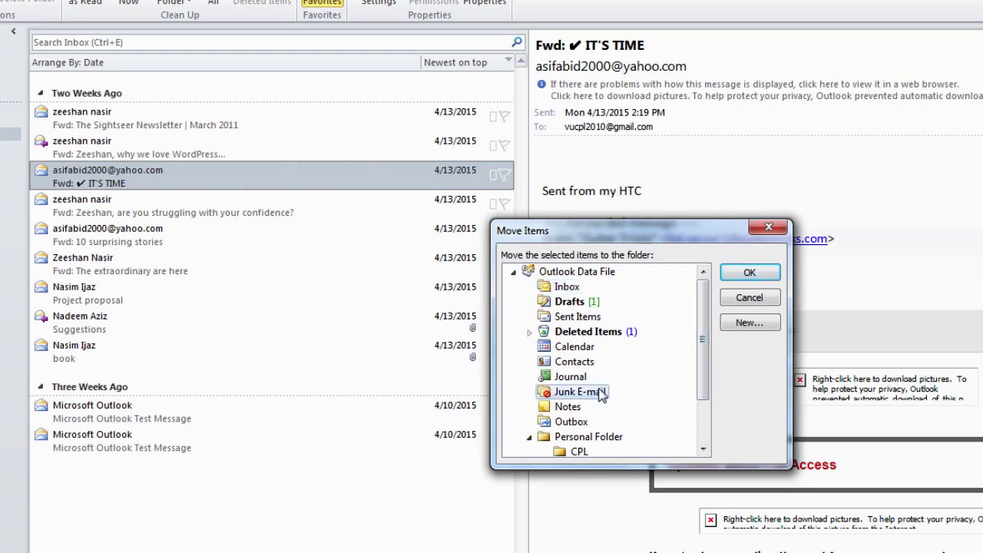
click(743, 275)
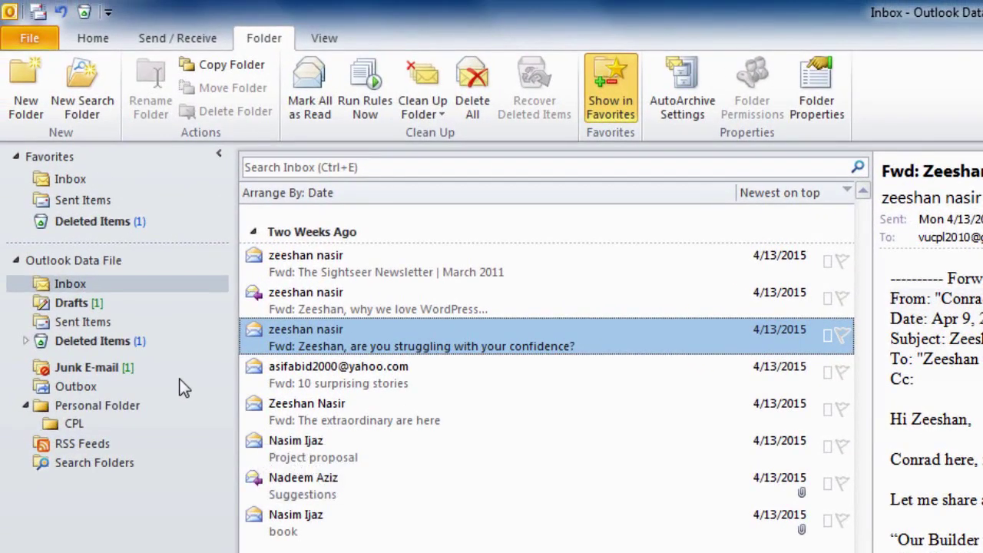
click(123, 379)
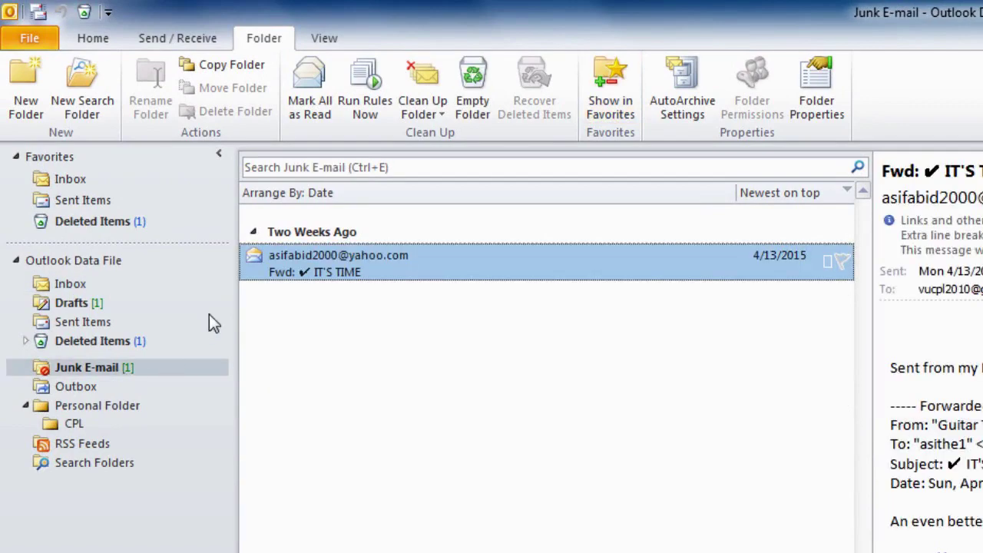
mouse_move(330, 275)
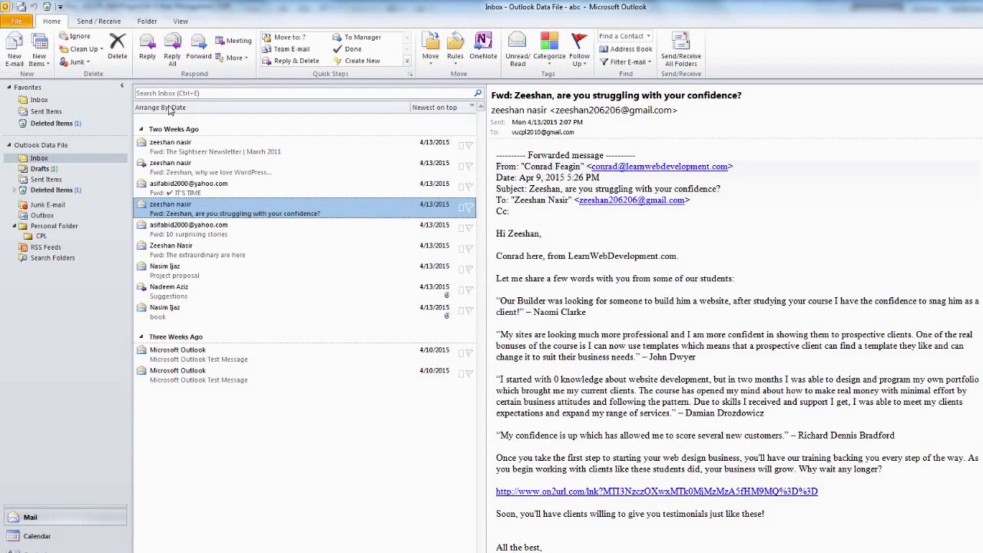
Arrange the inbox messages by From, then switch the arrangement to Attachments
click(171, 109)
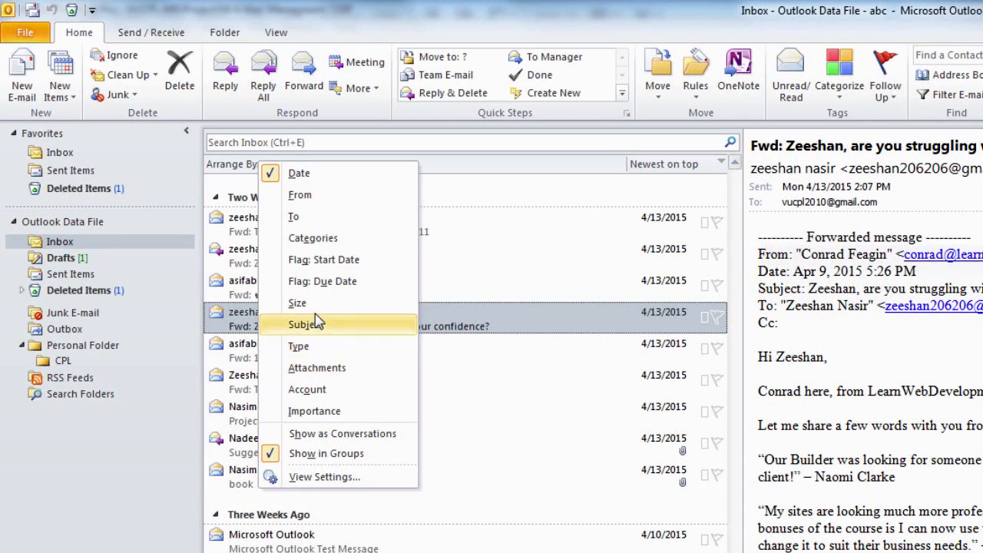
click(320, 198)
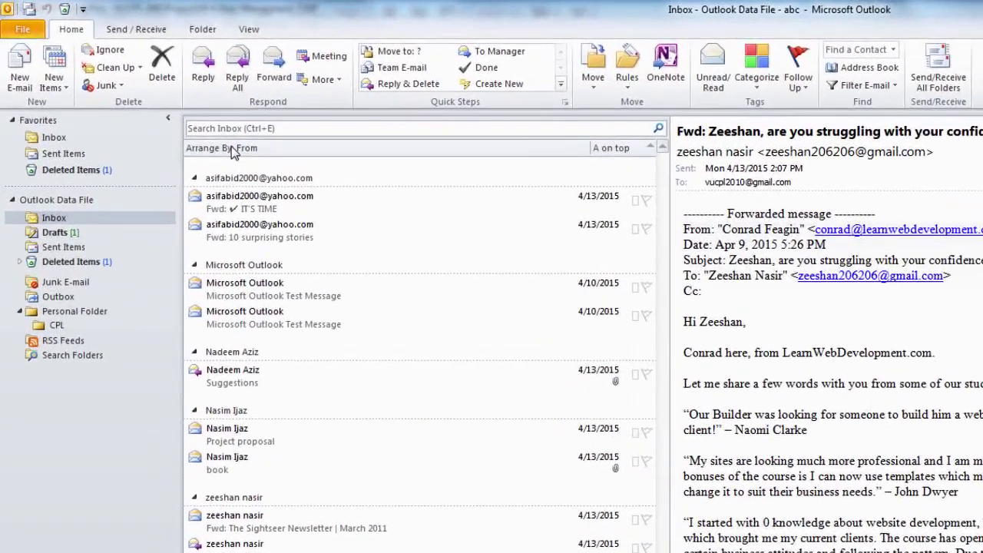
click(213, 127)
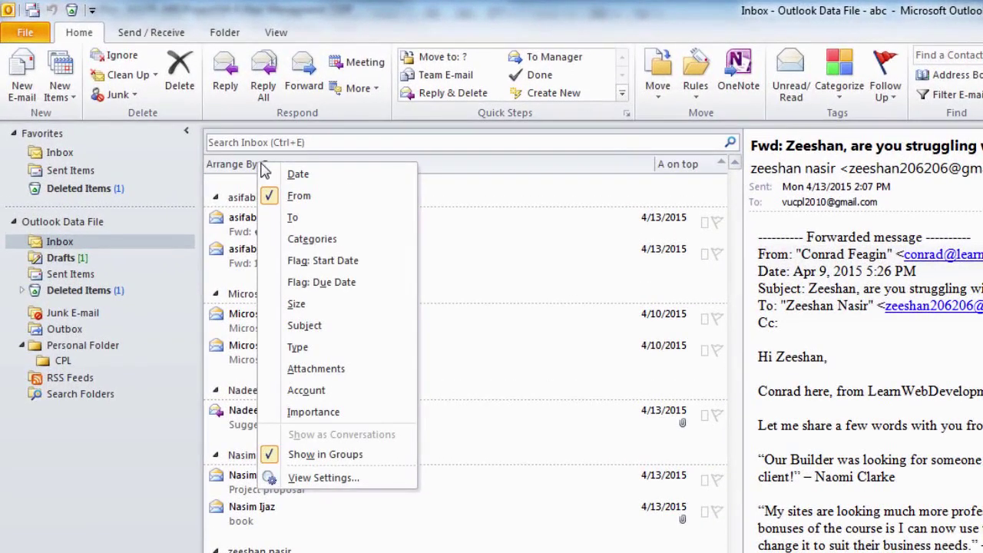
click(312, 368)
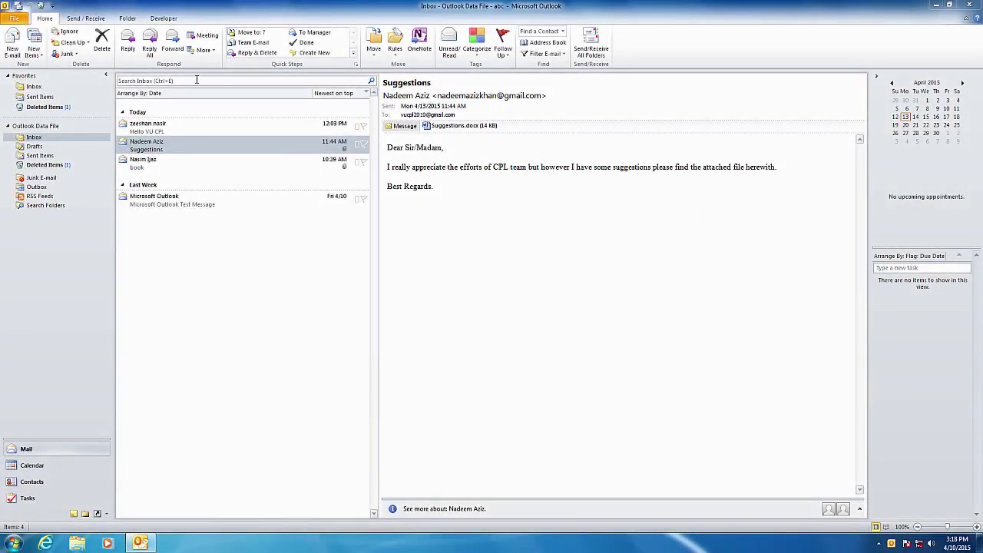
Start a new e-mail, set it to Low Importance, and show its Follow Up flag choices
click(12, 51)
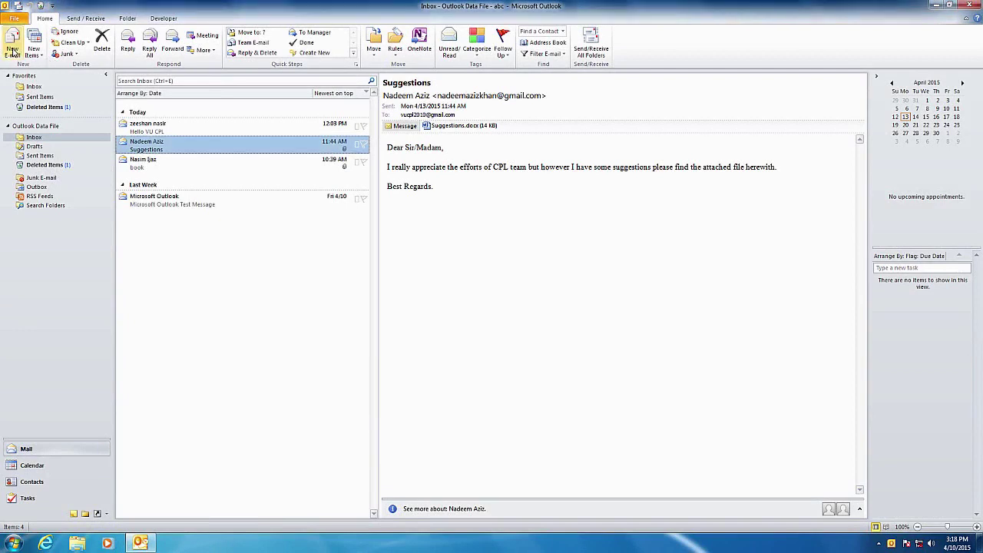
click(12, 52)
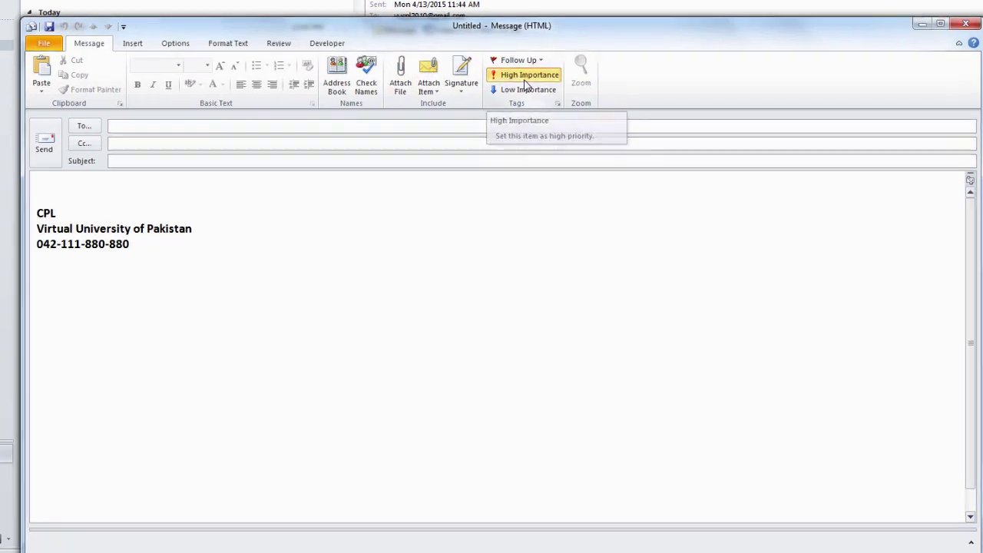
click(525, 77)
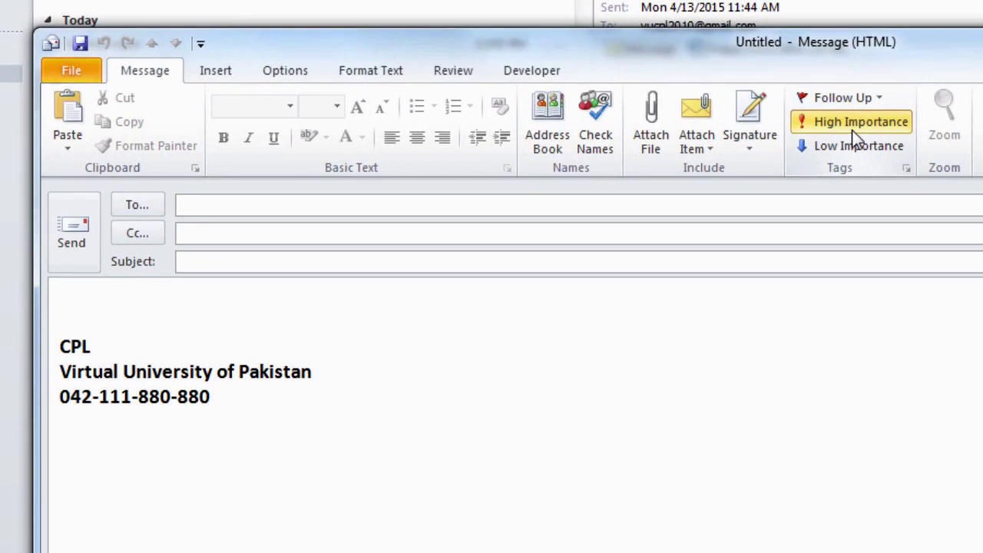
click(867, 152)
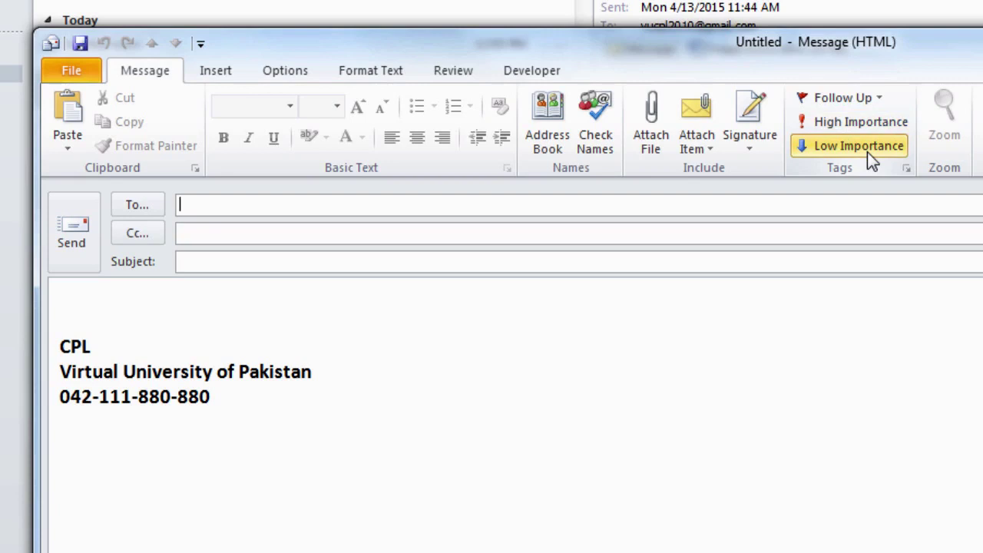
click(839, 100)
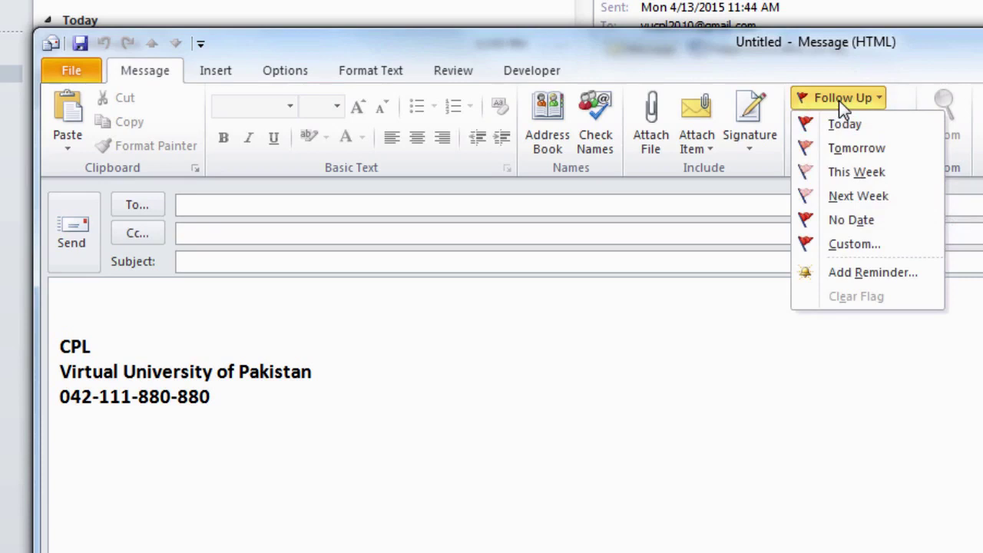
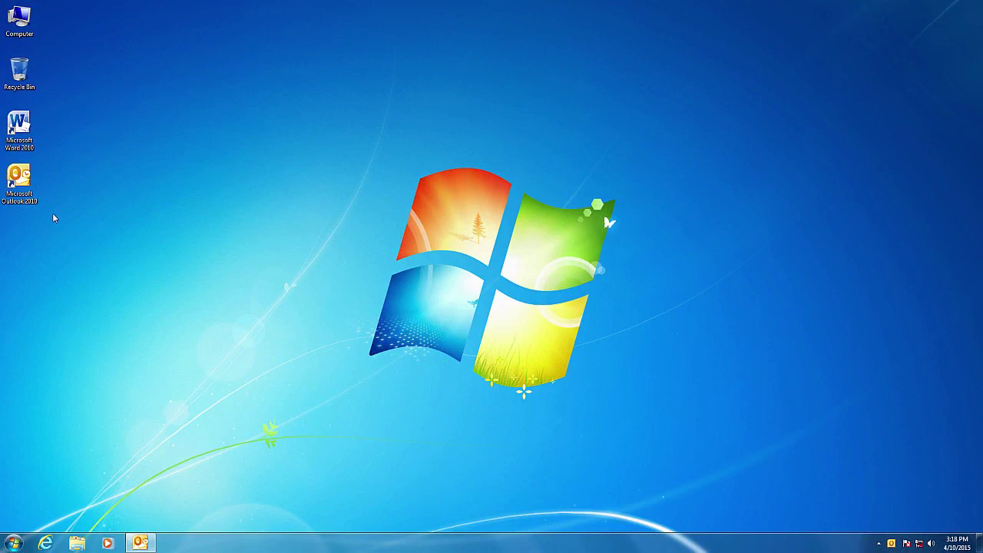
Launch Outlook 2010, open the Project proposal email and show its Follow Up flag options
double_click(13, 182)
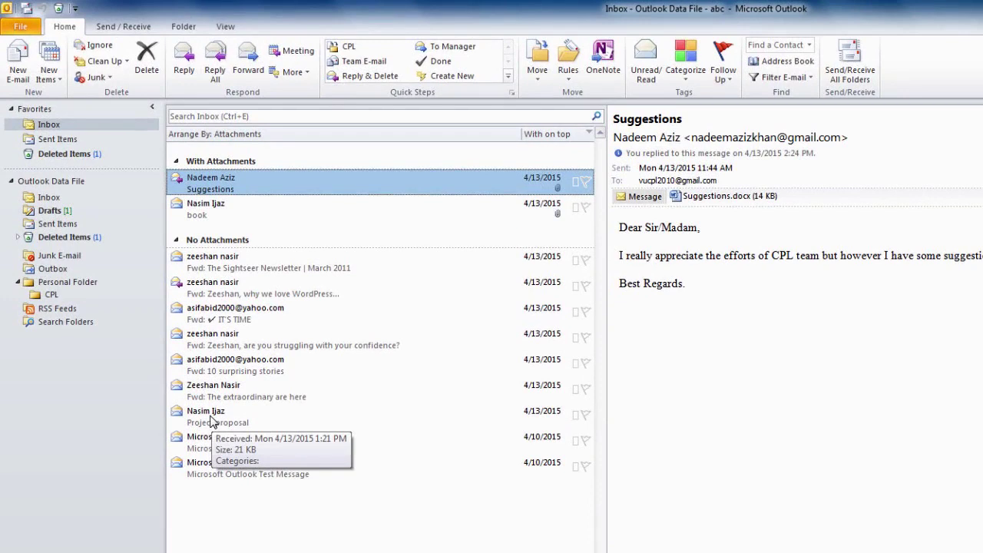
click(213, 422)
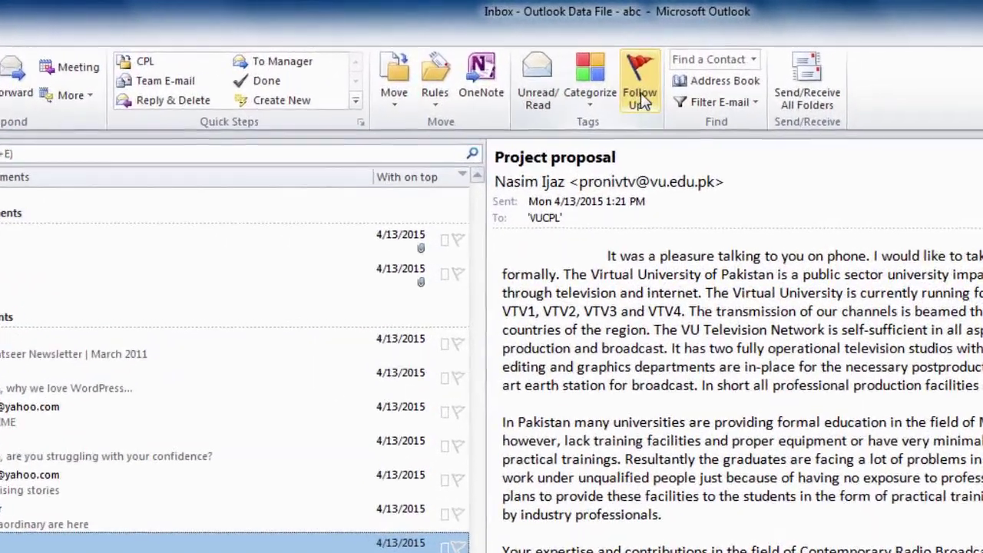
click(724, 69)
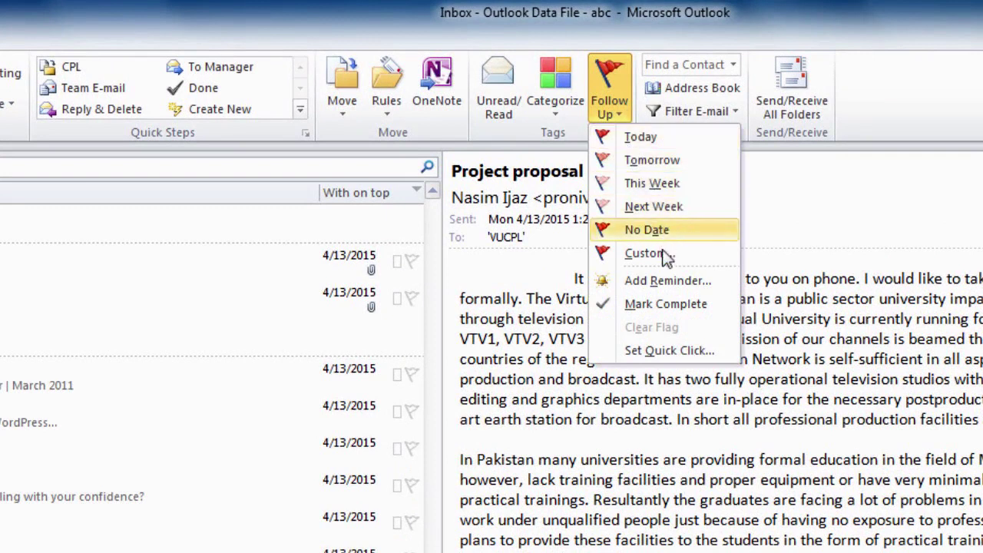
In the custom flag settings, choose the Reply flag with start date Tuesday, April 28, 2015
click(667, 280)
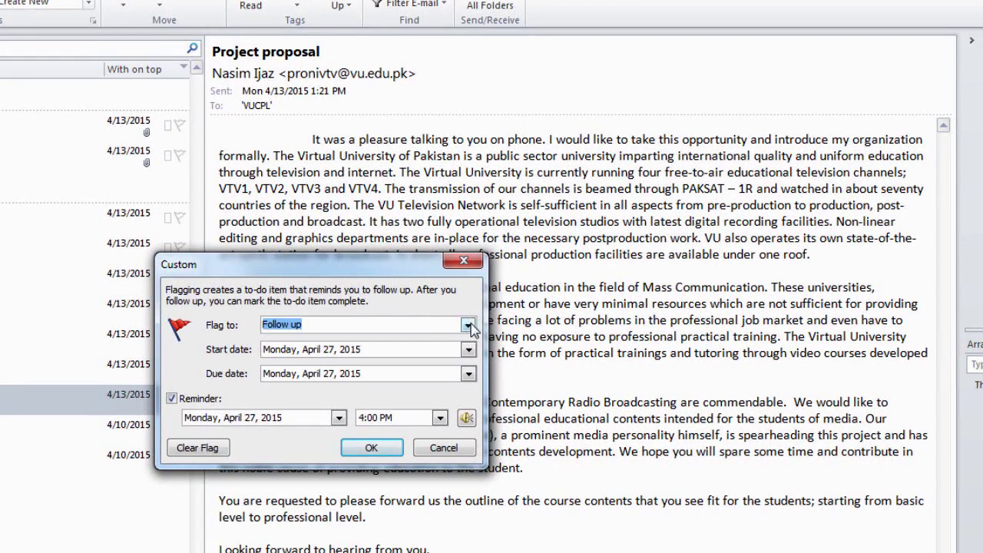
click(467, 326)
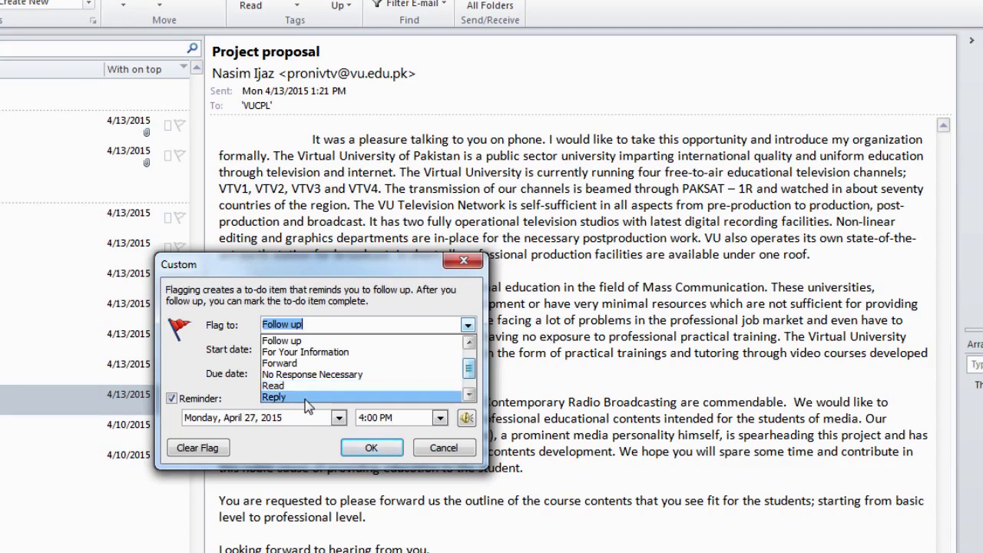
scroll(308, 403, down, 1)
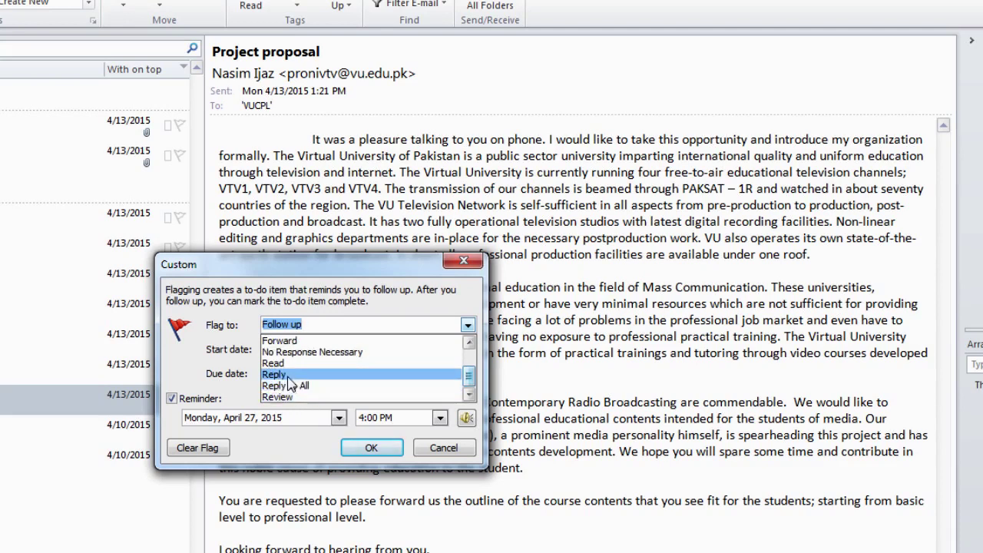
click(288, 374)
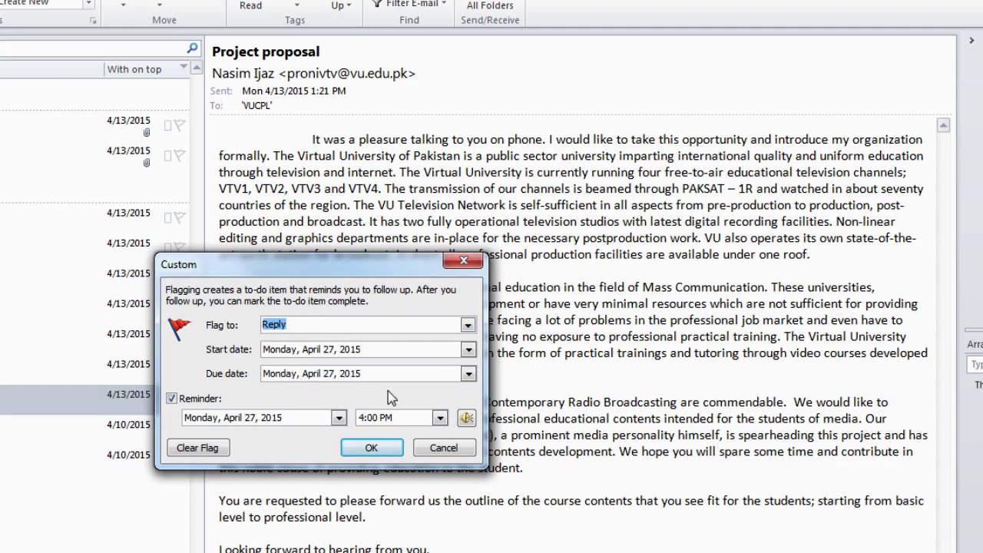
click(470, 350)
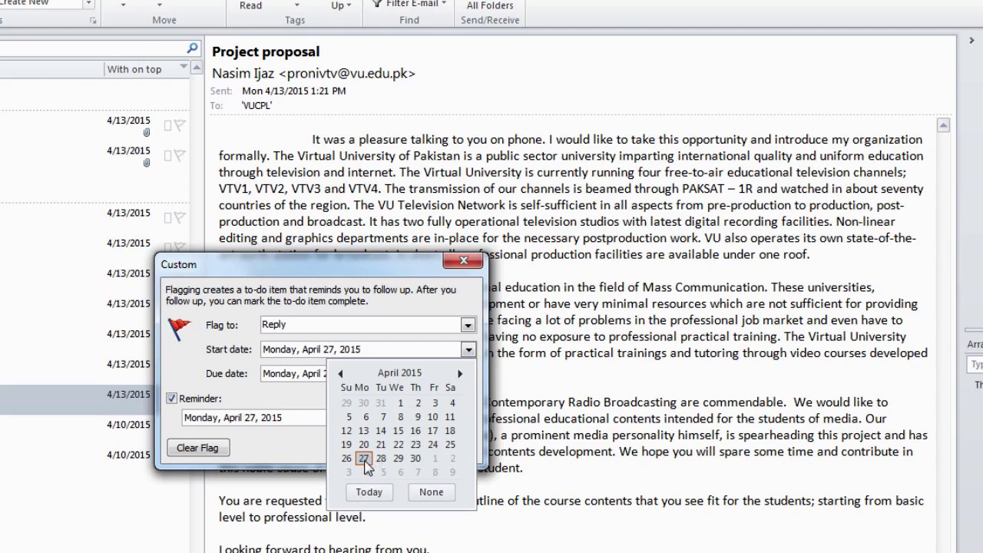
click(381, 461)
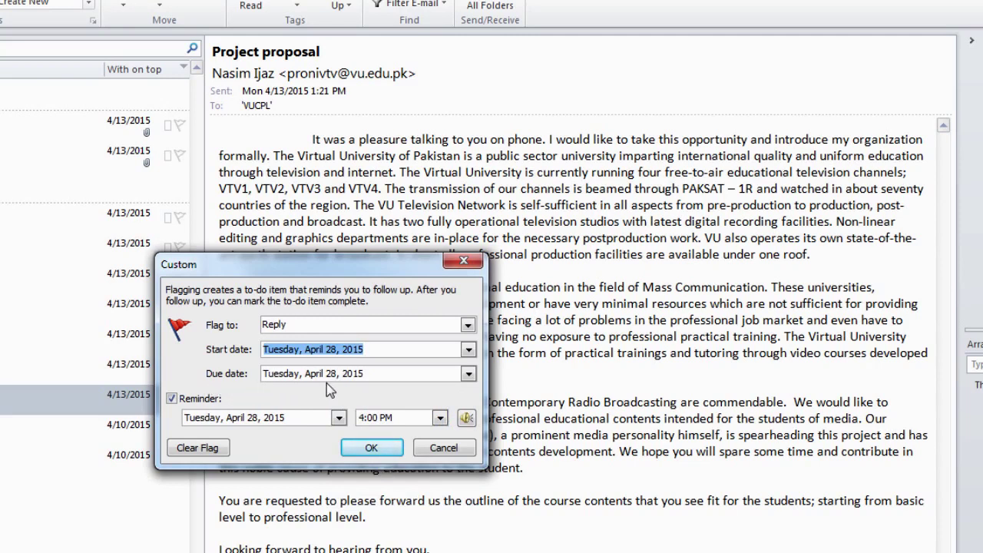
Set the flag's due date to Tuesday, April 28, 2015
click(469, 374)
click(468, 374)
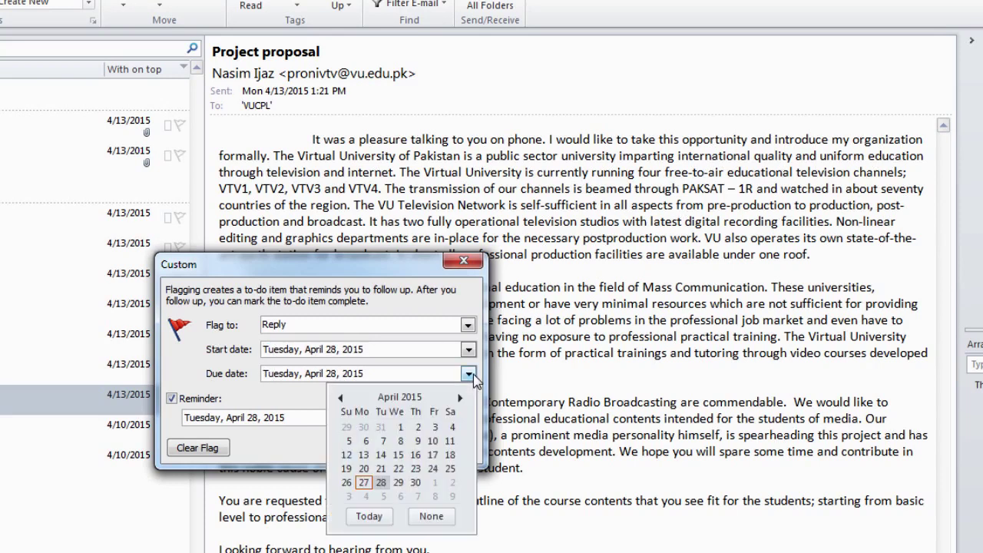
click(382, 484)
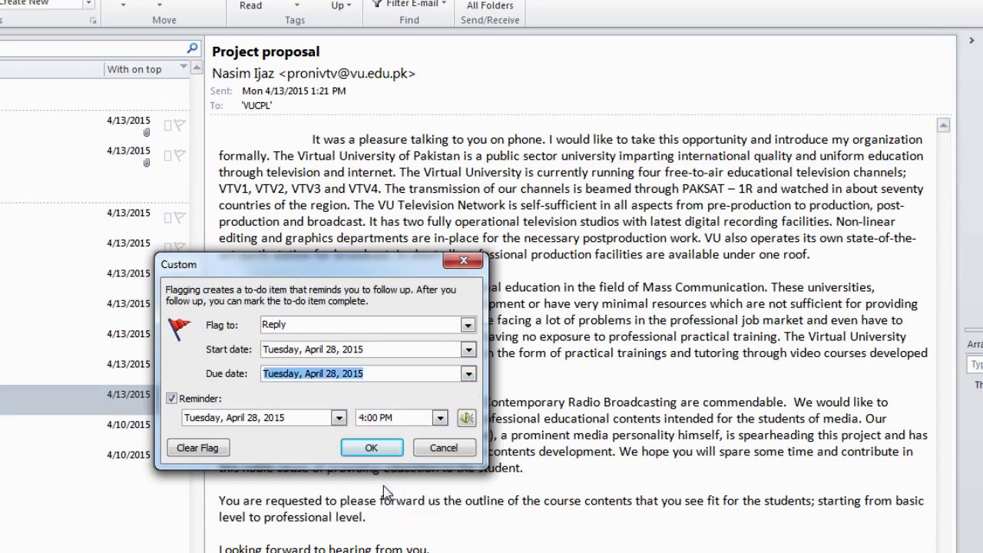
Set the reminder for Monday, April 27, 2015 at 12:30 PM and confirm the custom flag
click(171, 398)
click(171, 399)
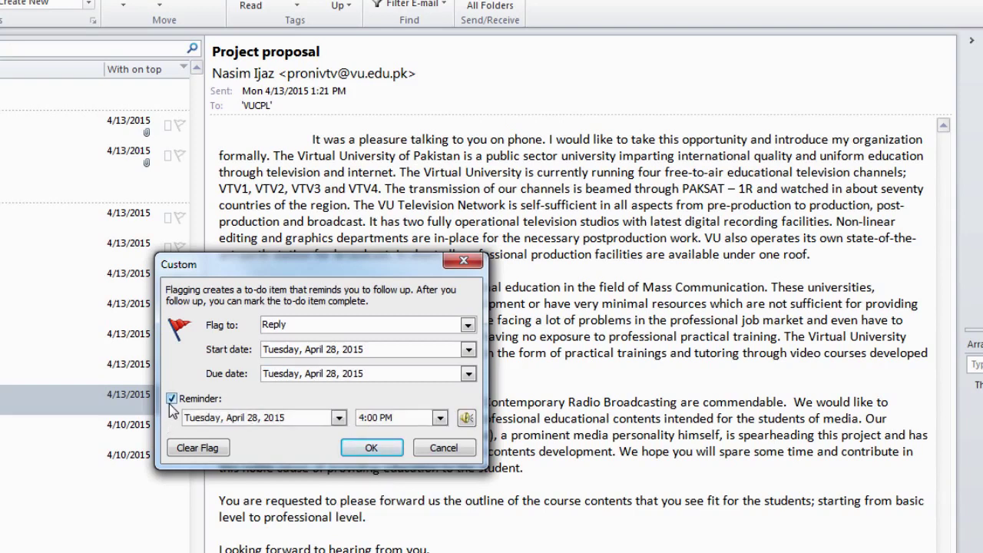
click(338, 418)
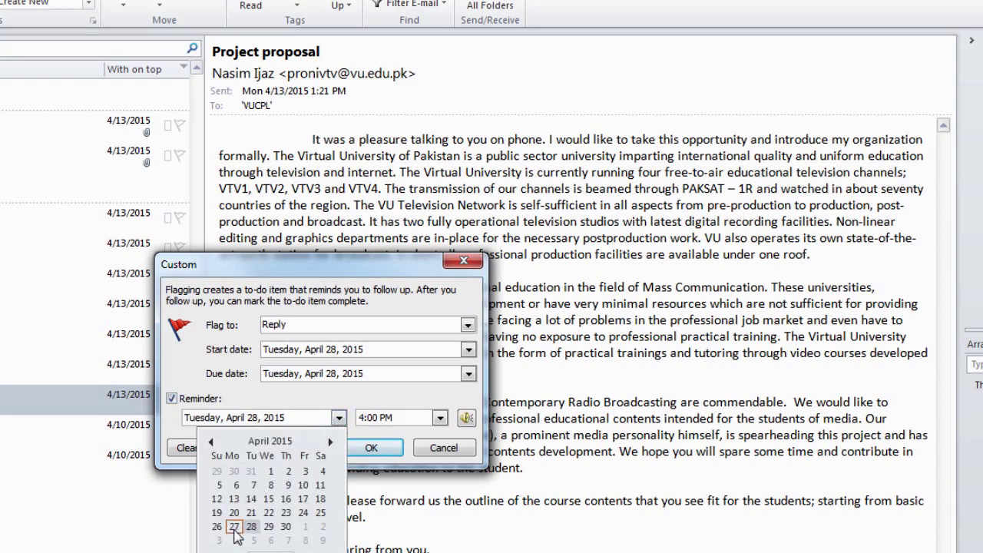
click(234, 527)
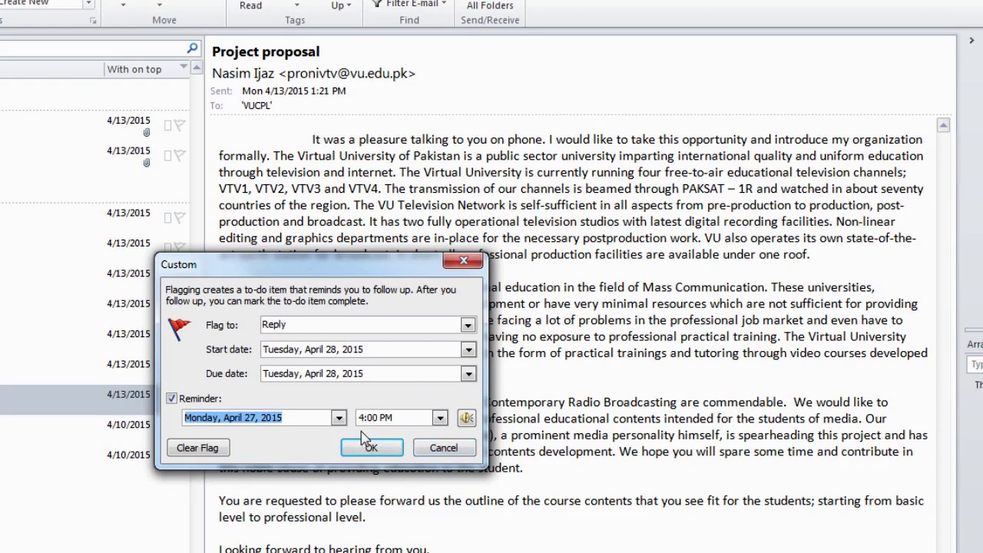
click(440, 418)
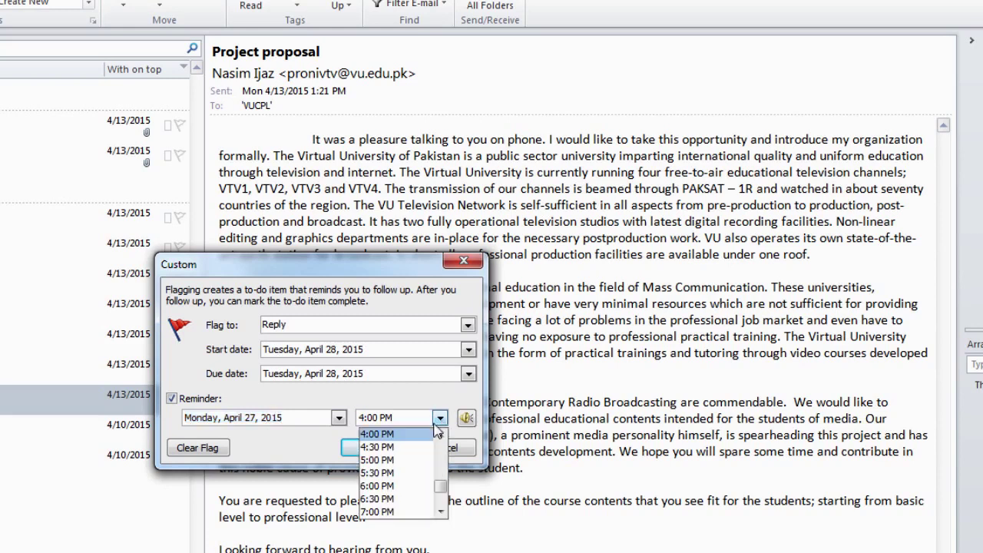
drag(440, 484, 440, 481)
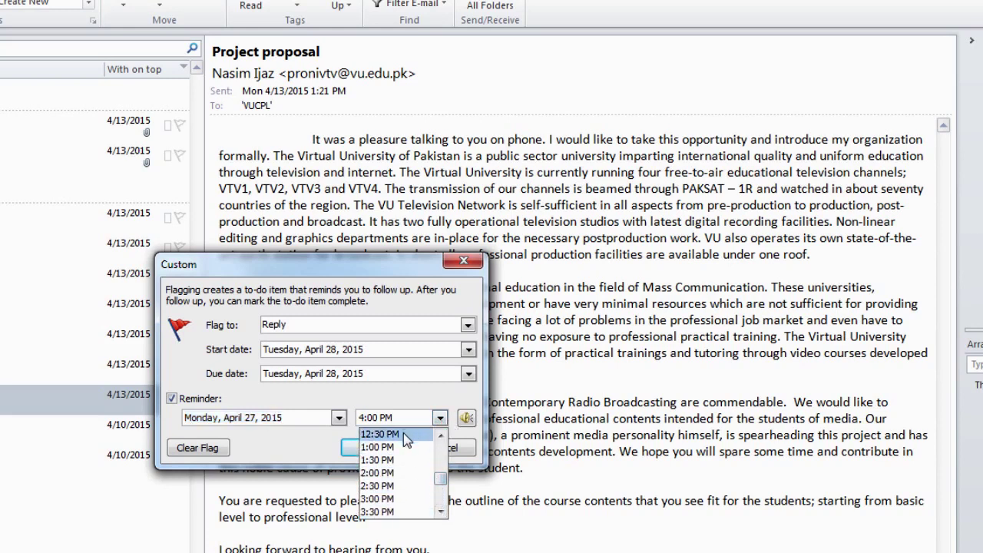
click(407, 433)
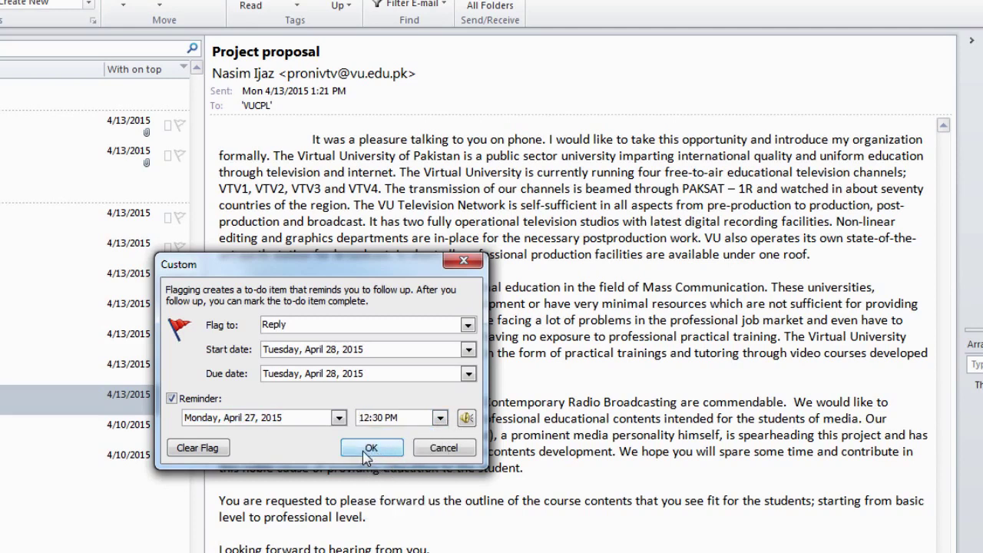
click(368, 450)
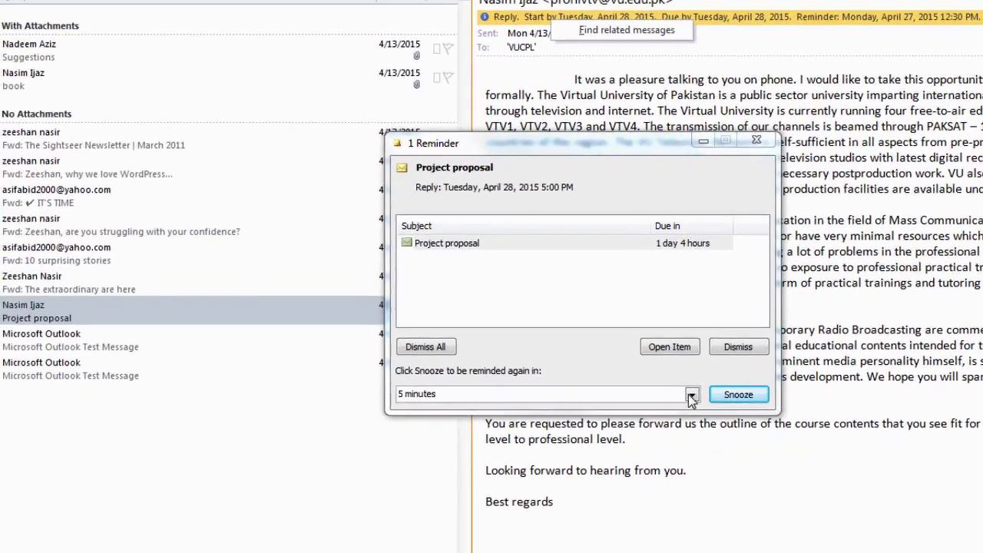
Keep the snooze at 5 minutes, then clear the flag from the Project proposal reminder
click(671, 423)
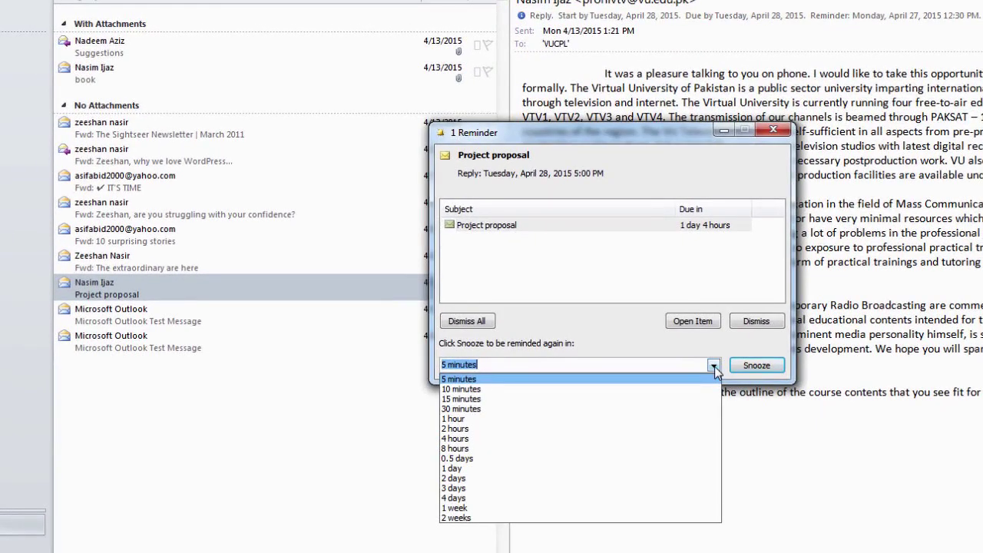
click(713, 369)
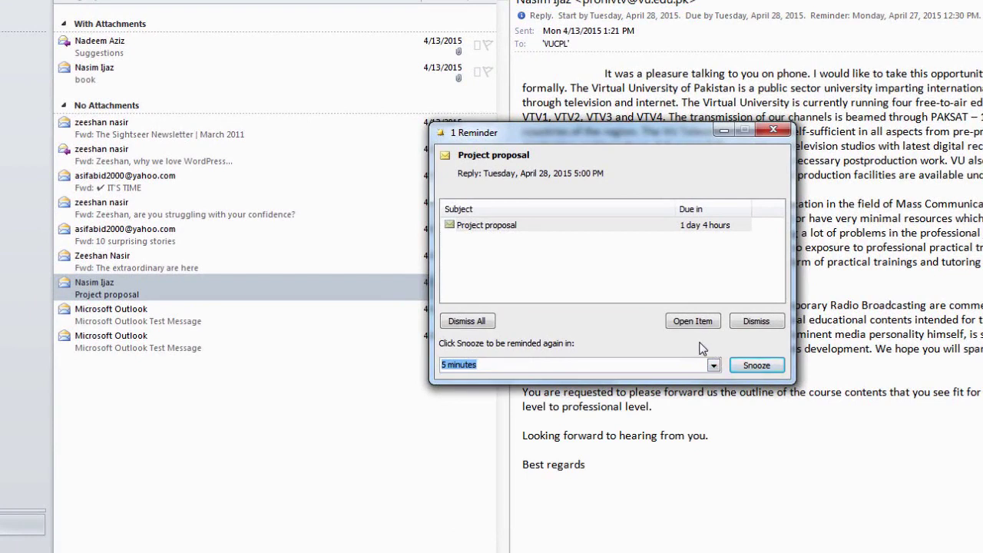
right_click(562, 232)
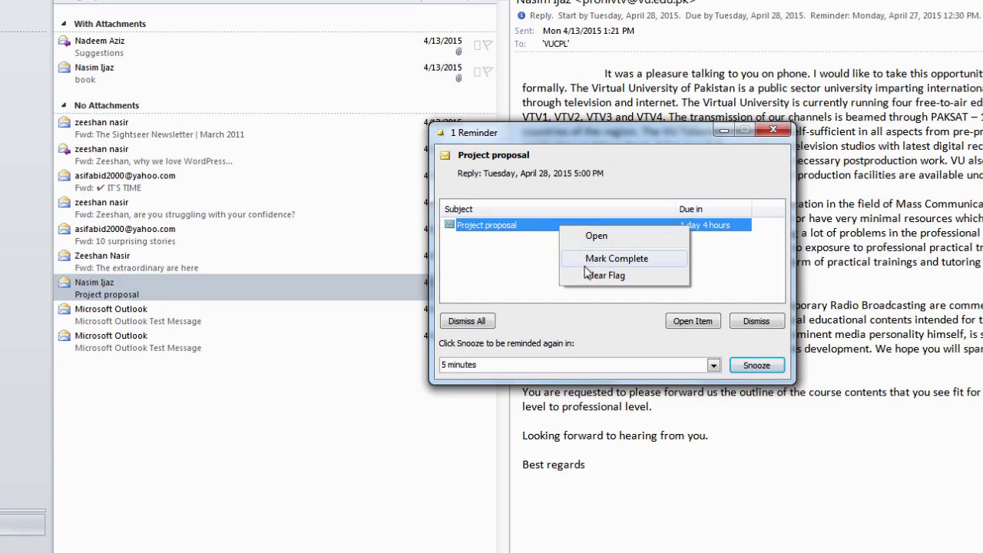
click(628, 278)
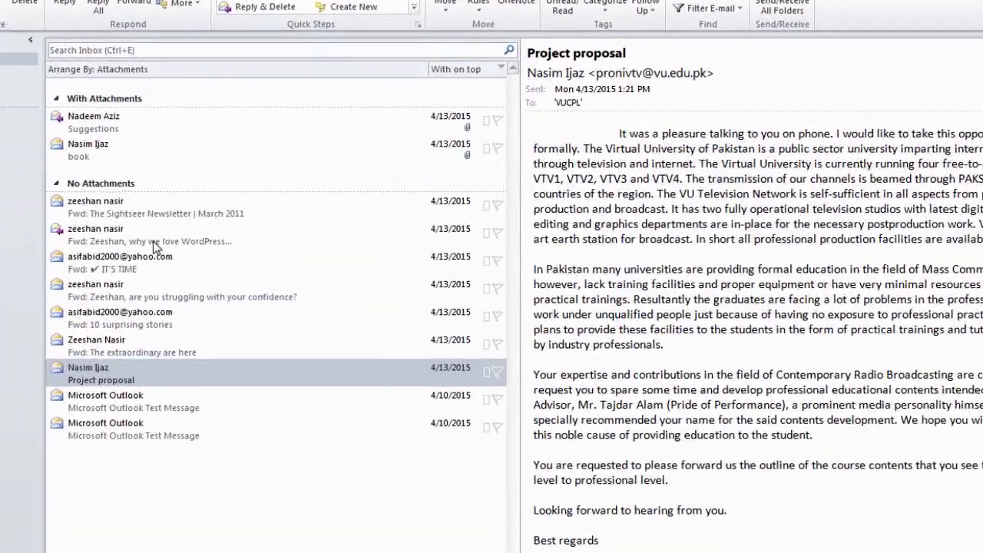
Select the forwarded 'why we love WordPress' email and delete it from its context menu
click(185, 204)
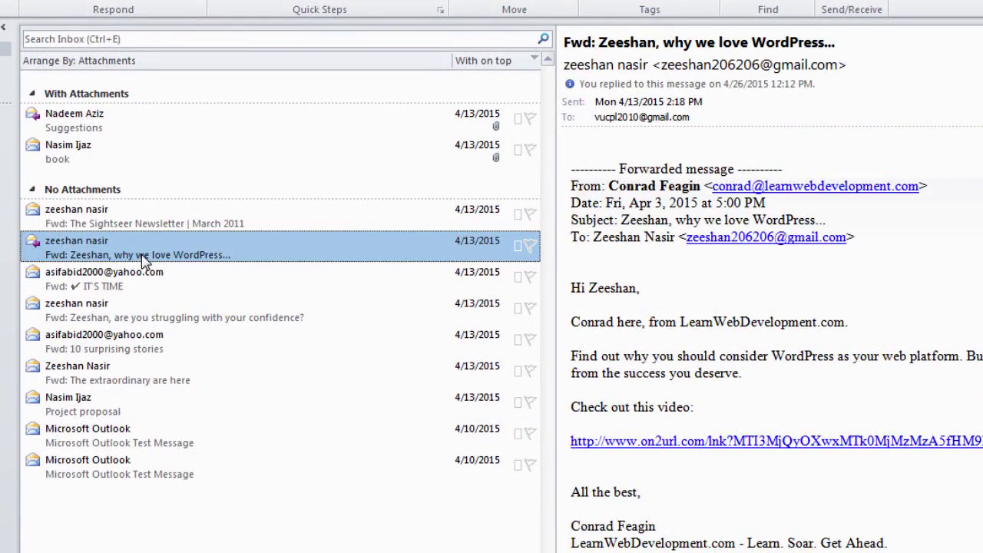
right_click(142, 260)
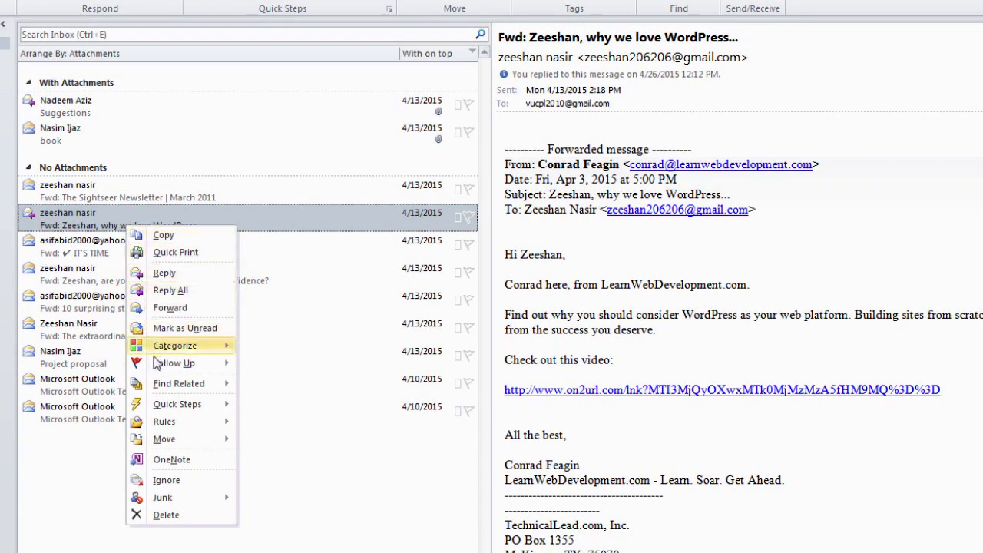
click(166, 516)
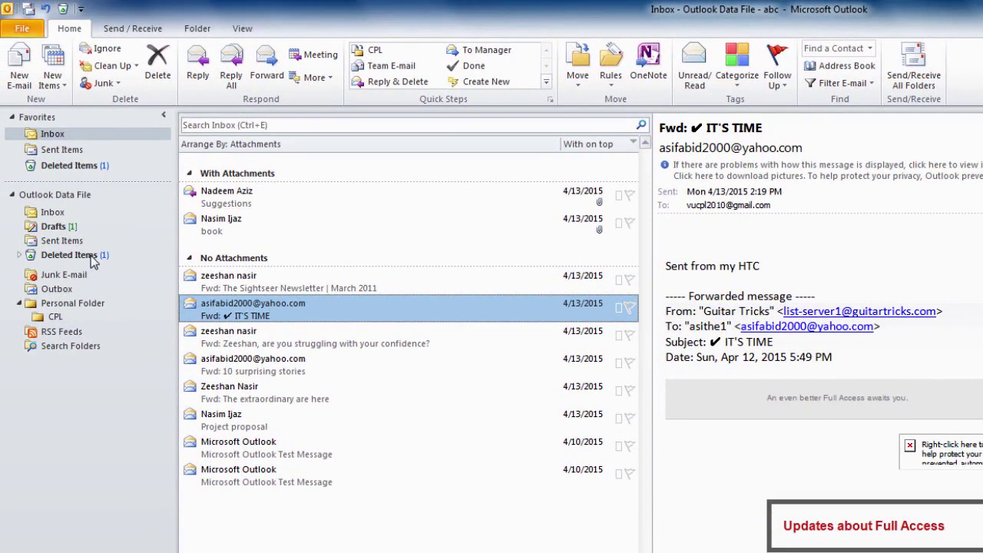
Move the WordPress message from Deleted Items back to the Inbox and check it there
click(69, 255)
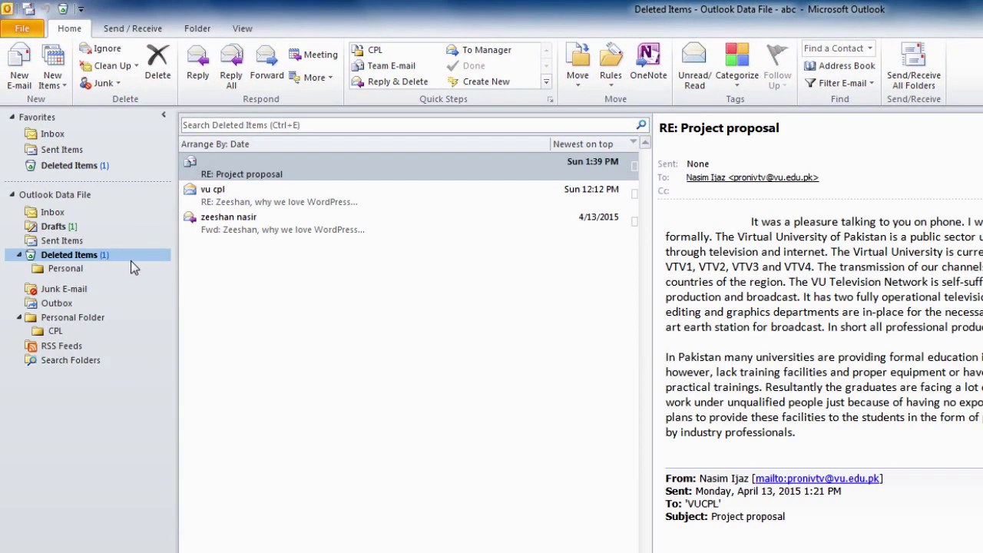
click(300, 232)
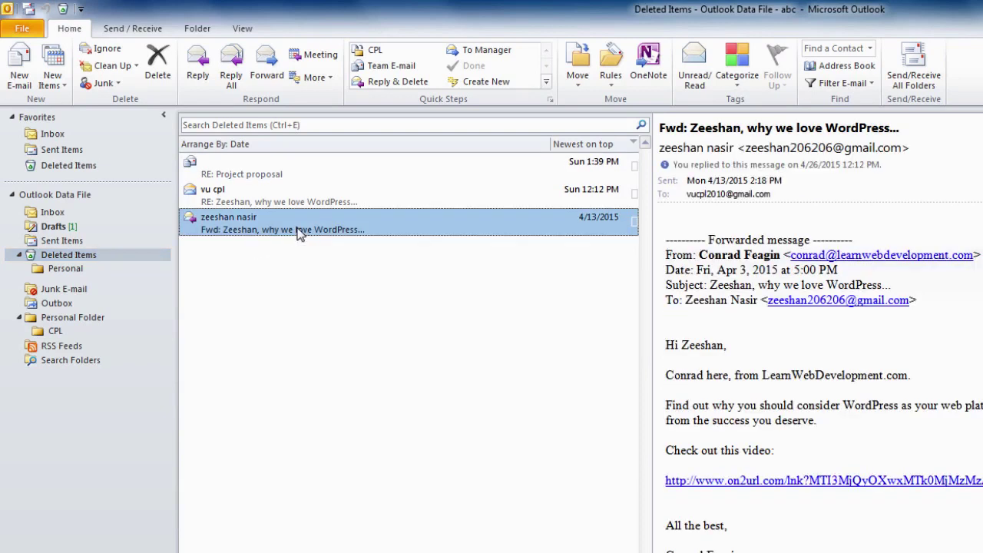
right_click(299, 233)
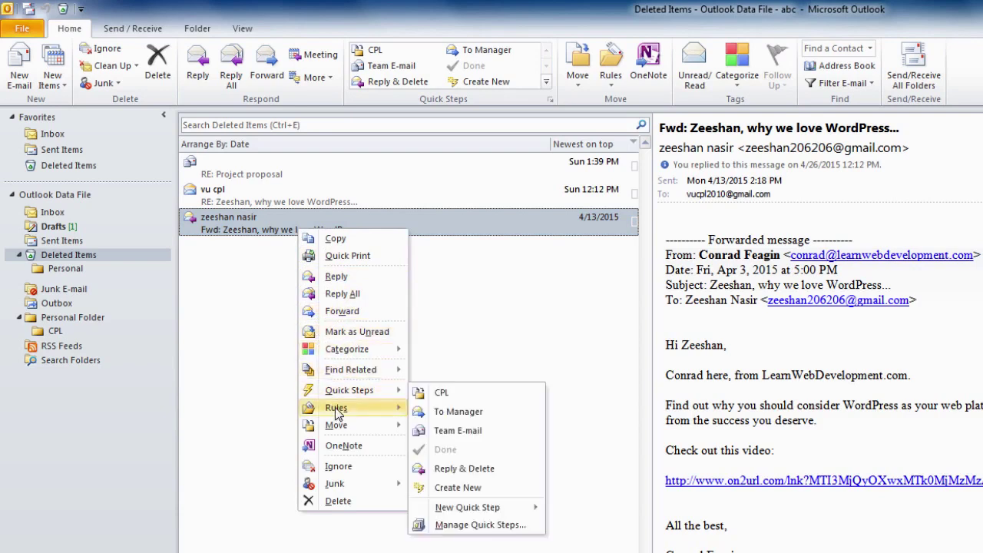
mouse_move(338, 430)
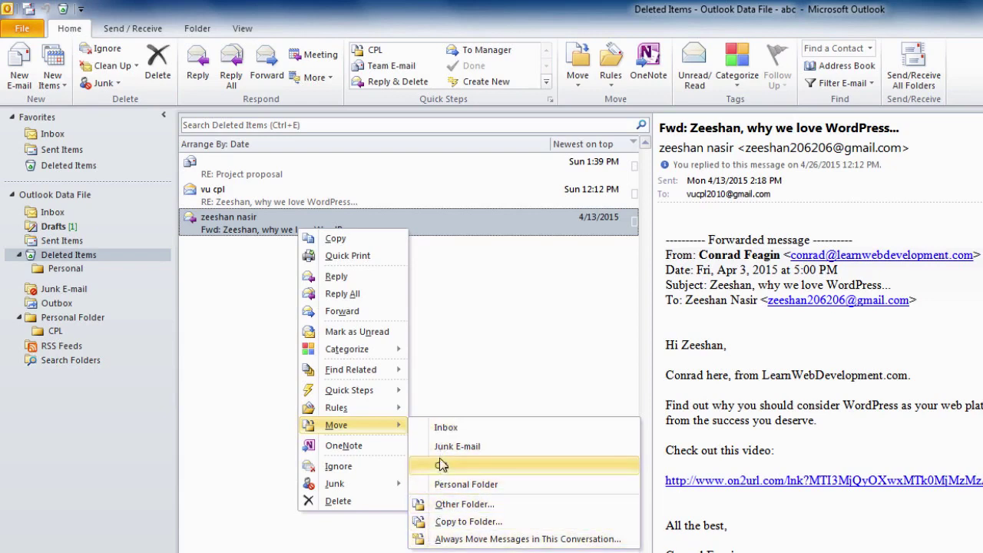
click(446, 429)
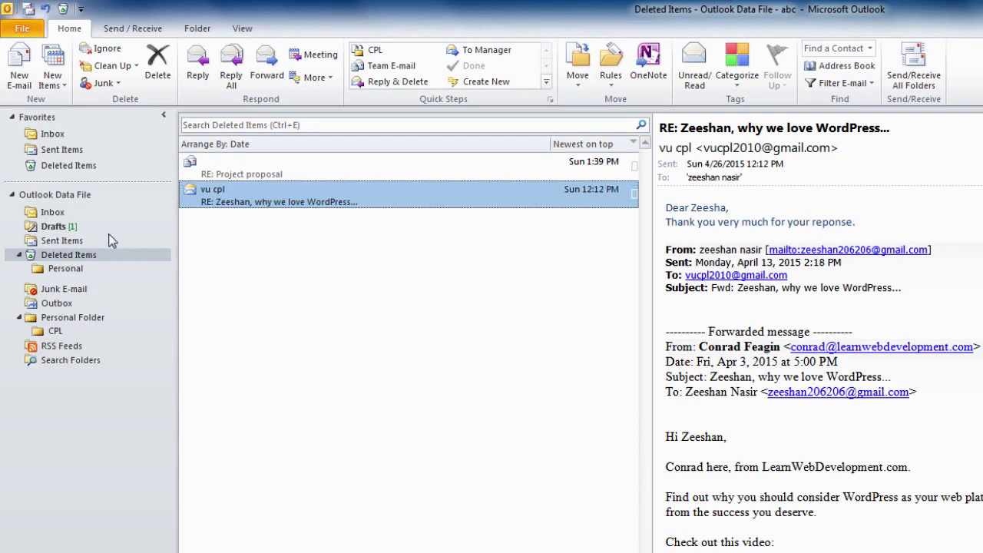
click(54, 213)
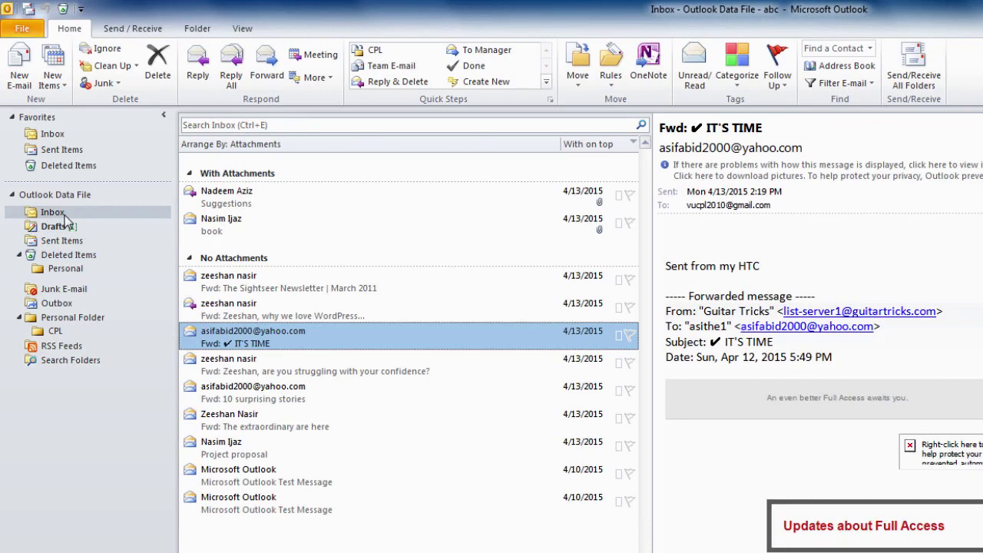
click(242, 315)
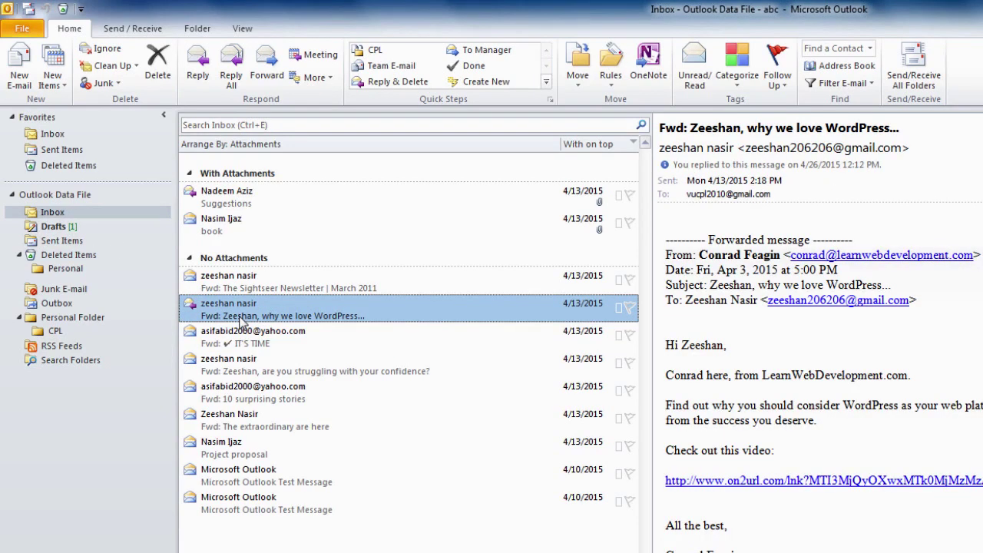